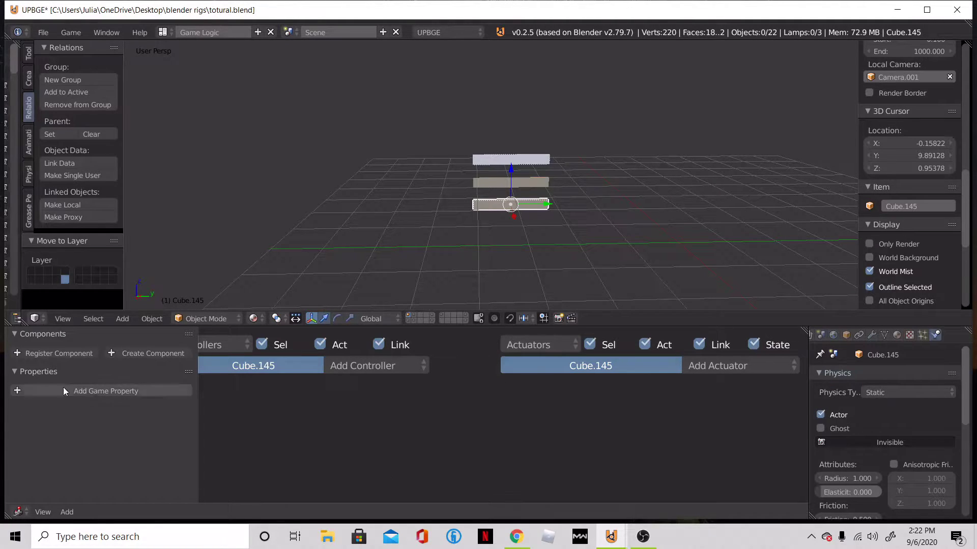
Step: Add an Integer game property named "break" to the lowest bar, Cube.145
click(88, 387)
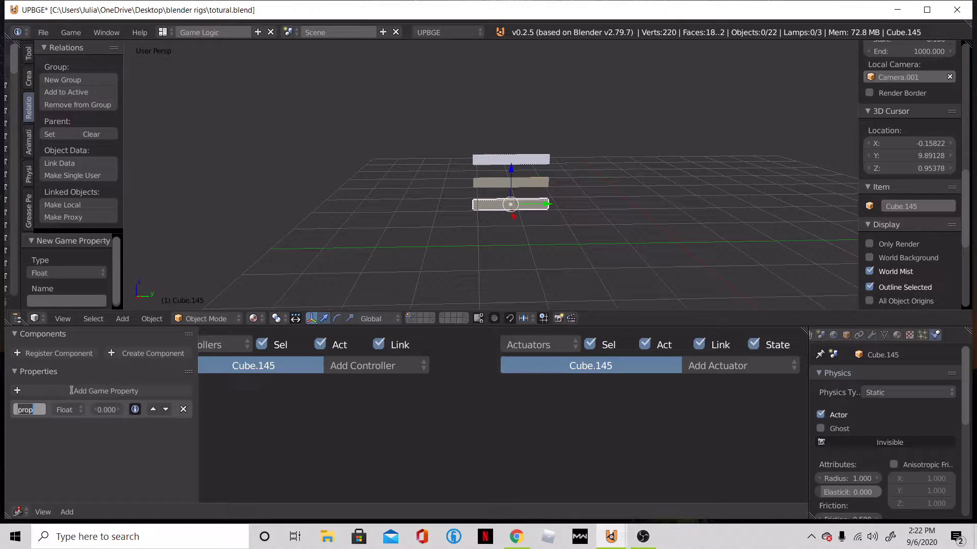
text(break)
key(Return)
click(66, 409)
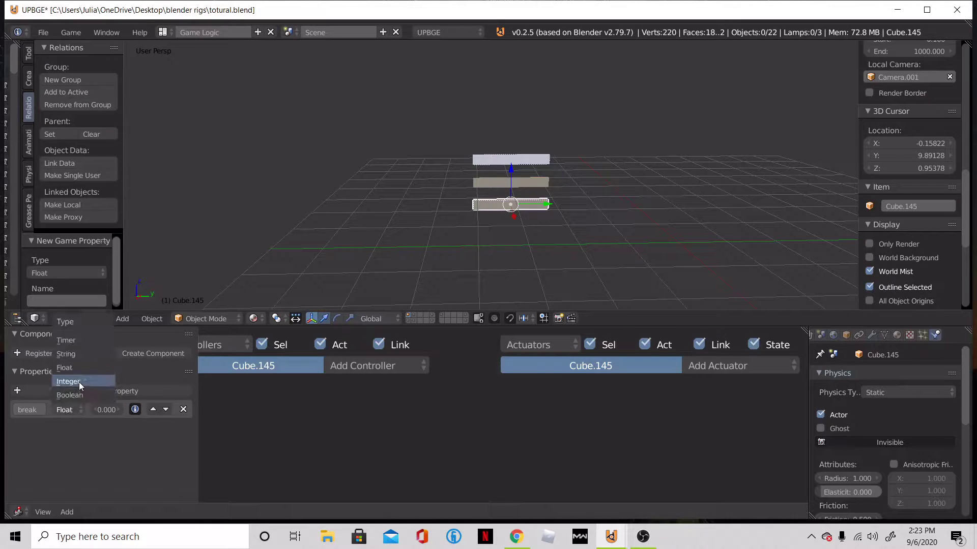
click(79, 390)
Step: Add a Collision sensor to the lowest bar and set its property filter to "gravity"
ctrl+scroll(500, 401, left, 5)
click(462, 371)
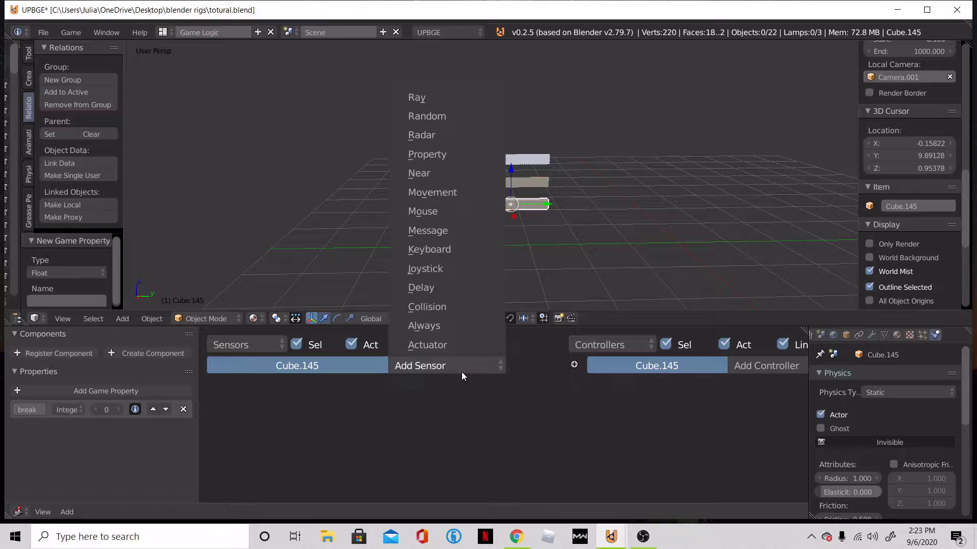
click(465, 381)
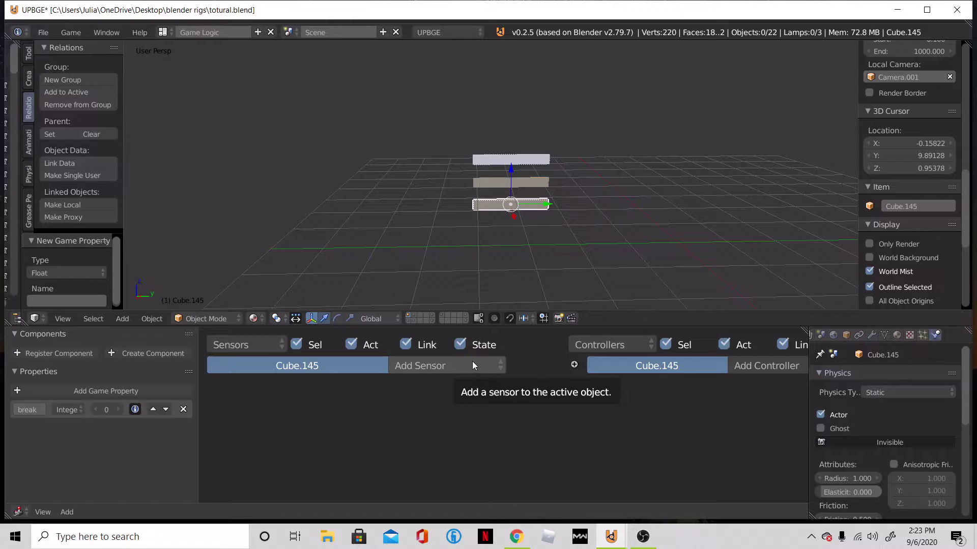
click(433, 373)
click(448, 304)
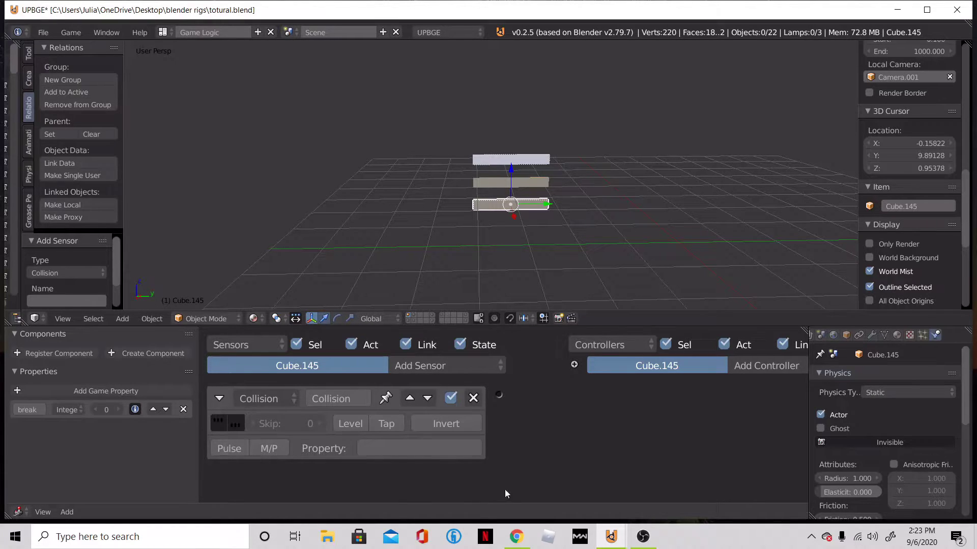
click(471, 449)
text(gravity)
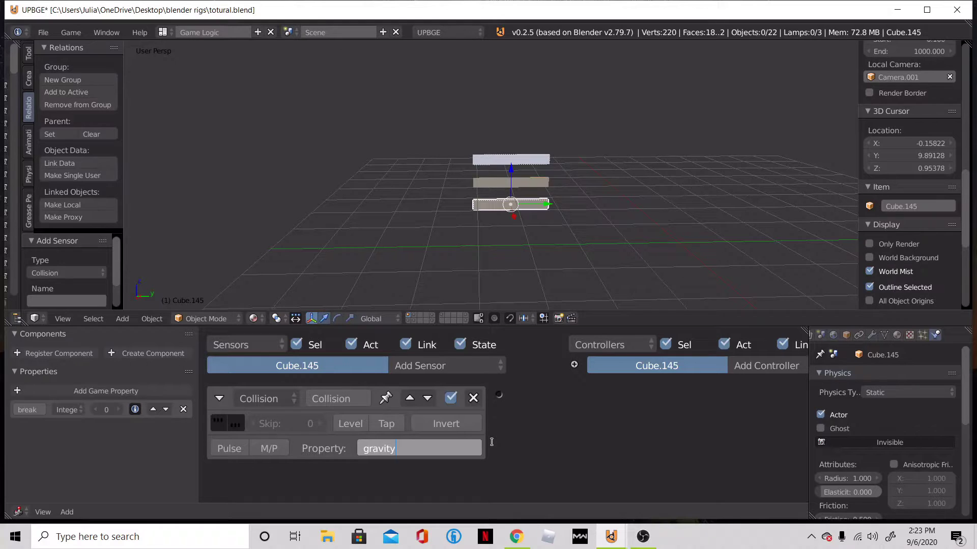
key(Return)
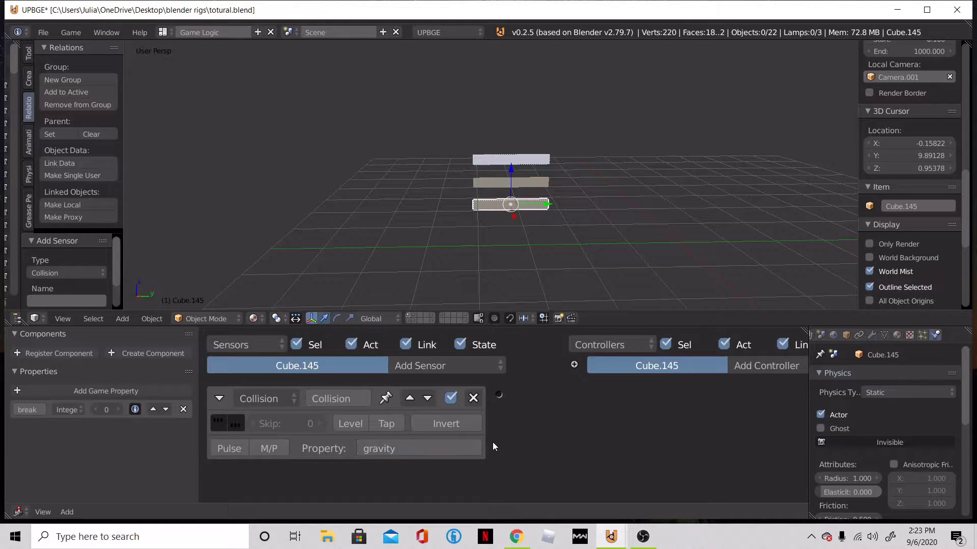
Step: Add three Edit Object actuators to the lowest bar and collapse their settings
middle_drag(603, 391, 597, 426)
scroll(570, 427, down, 1)
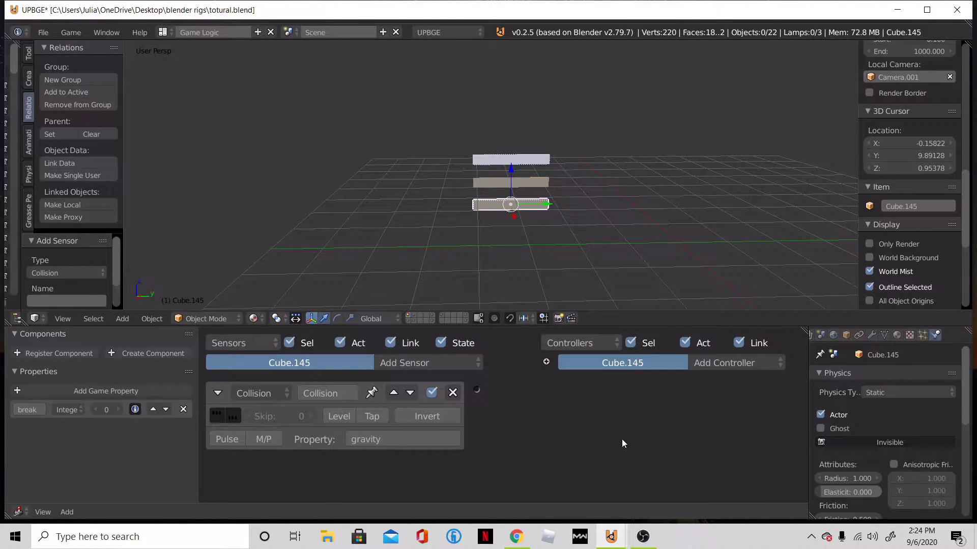
middle_drag(633, 450, 508, 453)
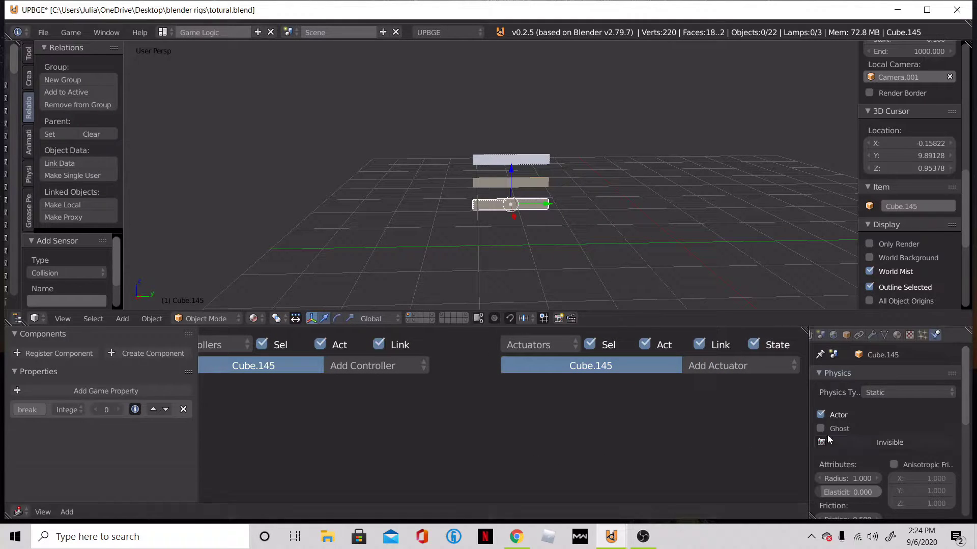
middle_drag(669, 443, 744, 443)
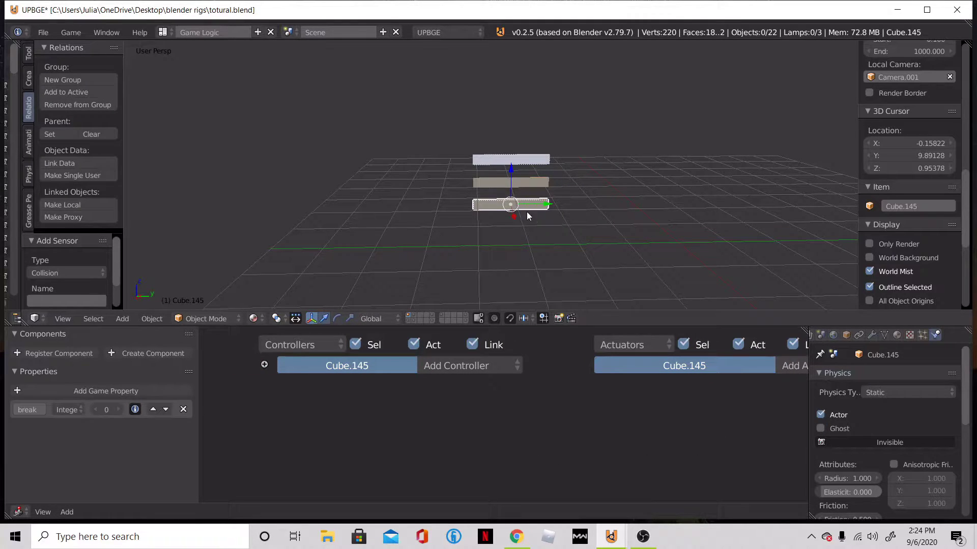
ctrl+scroll(552, 451, down, 4)
click(743, 366)
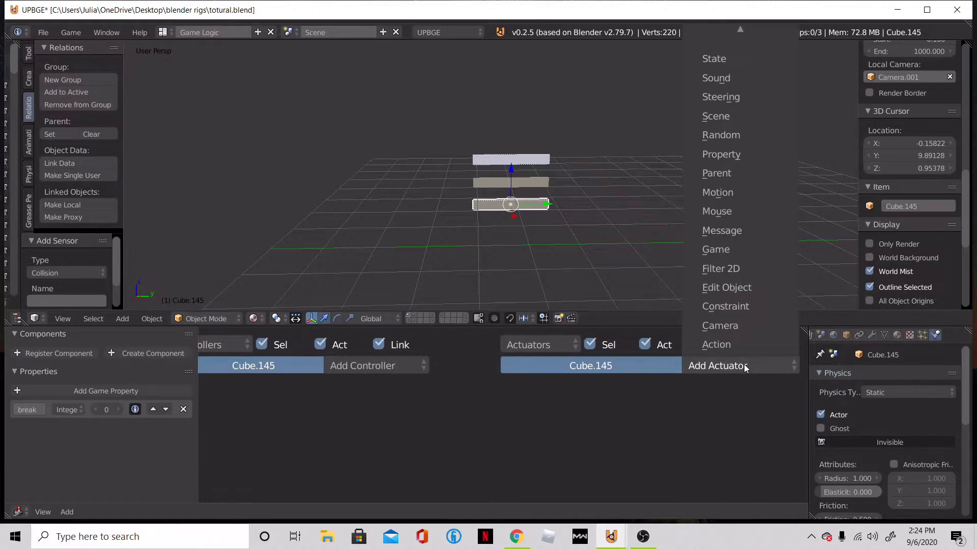
click(726, 288)
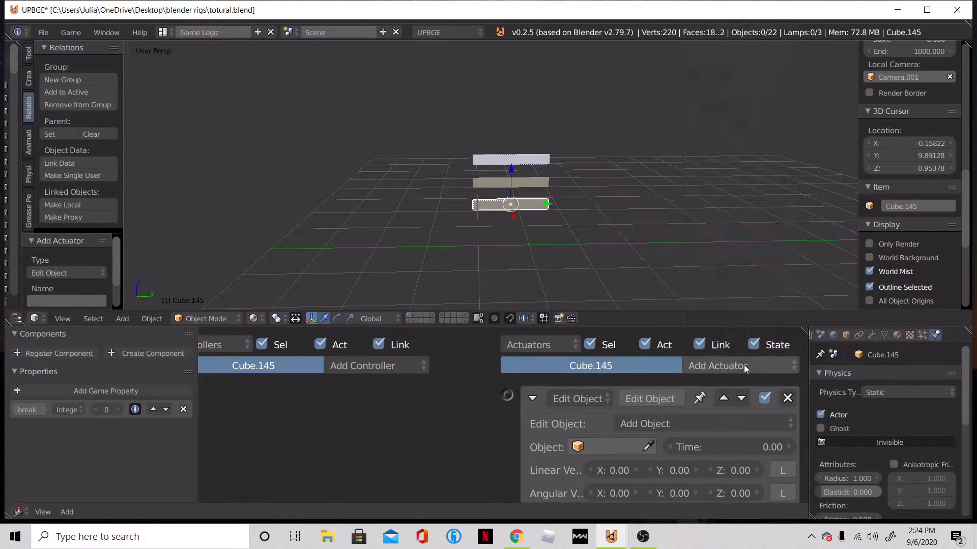
scroll(662, 394, up, 1)
click(541, 374)
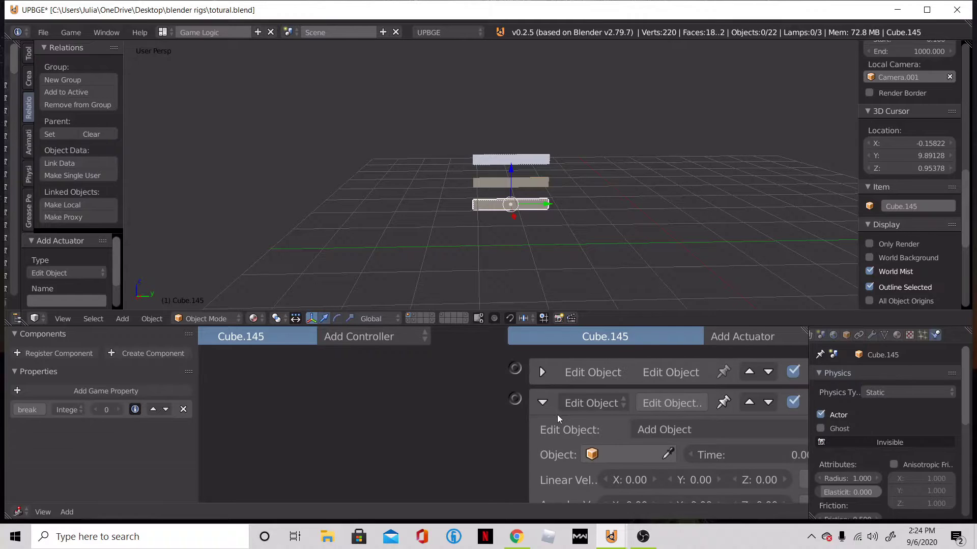
click(542, 403)
click(552, 433)
Step: Link the Collision sensor through an And controller to all three Edit Object actuators
middle_drag(543, 459, 499, 444)
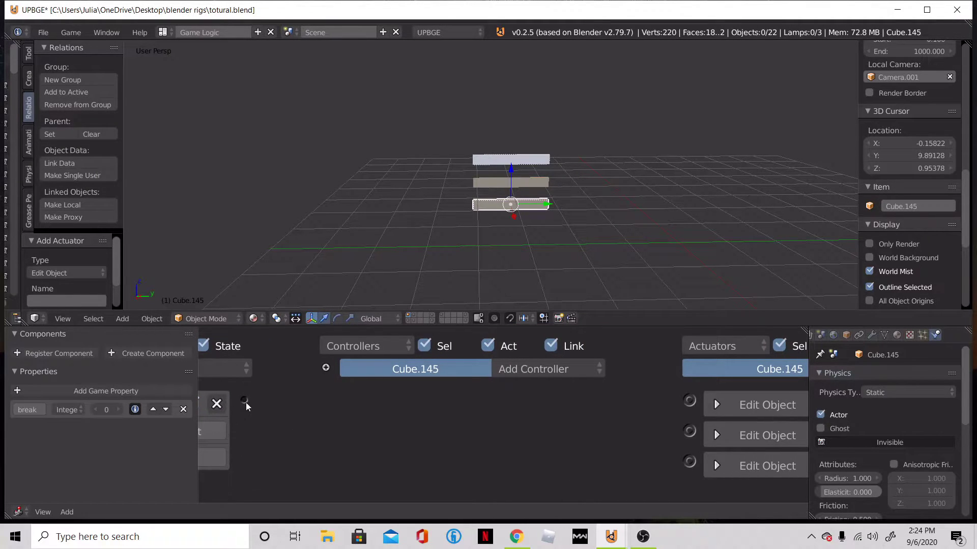
drag(245, 401, 700, 405)
ctrl+scroll(448, 405, down, 5)
drag(484, 426, 508, 424)
drag(423, 395, 513, 454)
Step: Set the middle bar, Cube.146, as the object added by the first Edit Object actuator
click(532, 399)
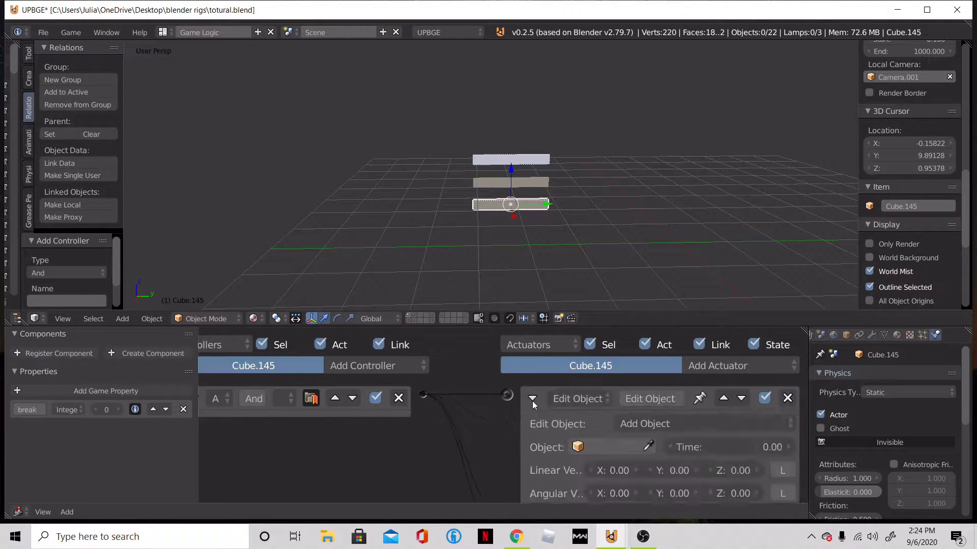
scroll(623, 416, down, 2)
scroll(623, 416, down, 1)
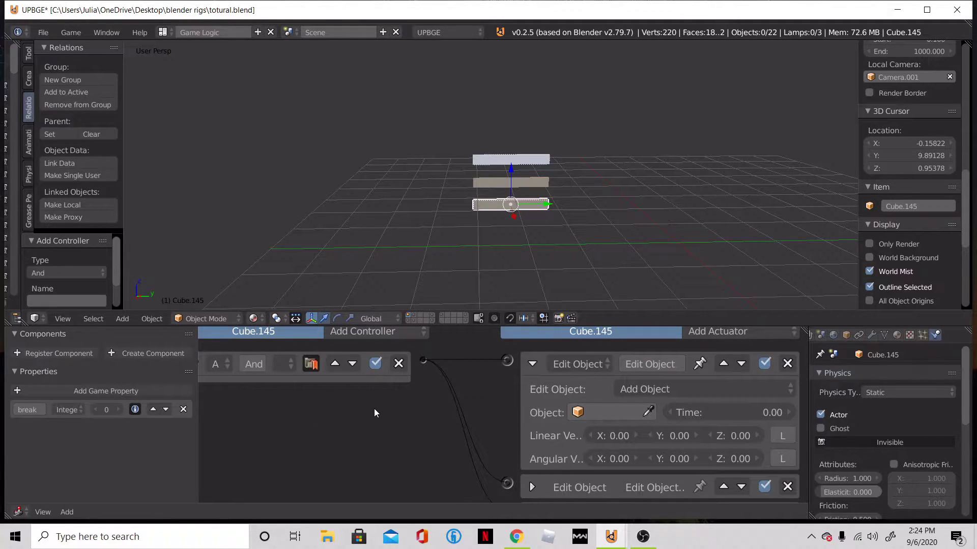
click(648, 412)
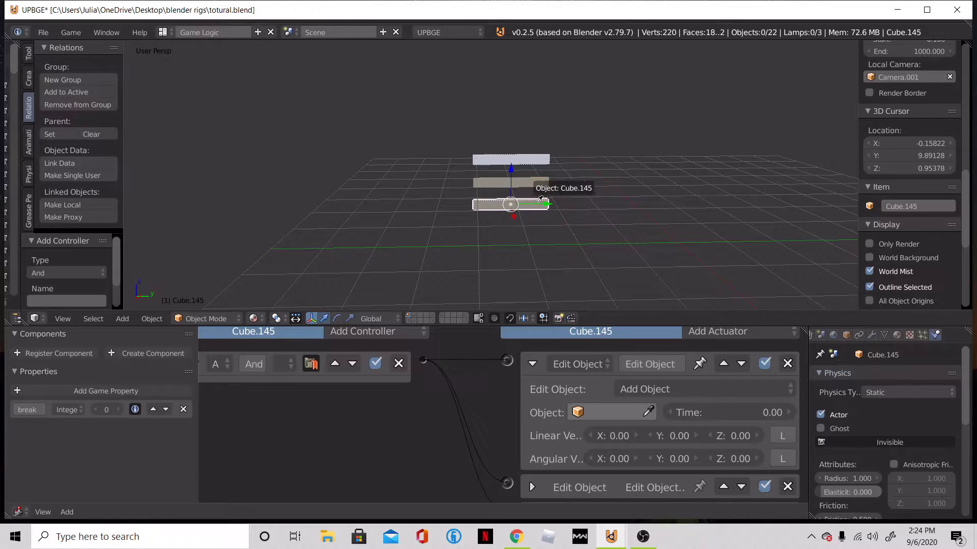
click(545, 184)
Step: Remove the existing Collision sensors from the middle bar and the highest bar
right_click(545, 184)
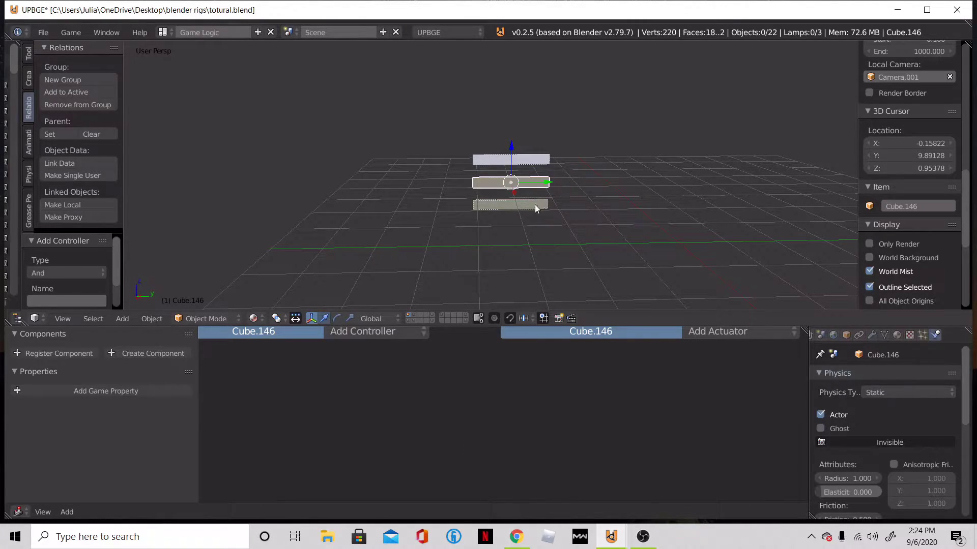
scroll(556, 283, up, 2)
scroll(383, 380, up, 2)
ctrl+scroll(498, 372, left, 1)
scroll(499, 372, up, 2)
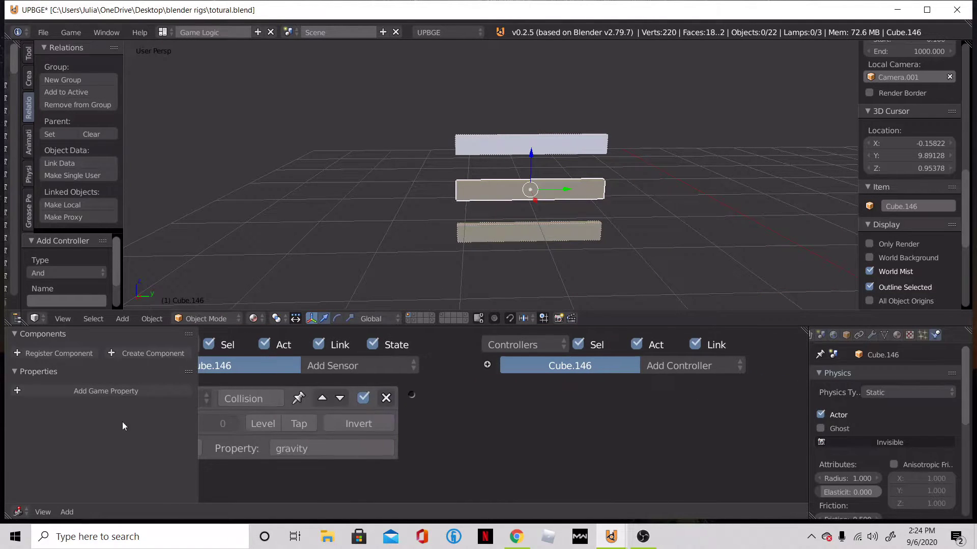
ctrl+scroll(564, 402, left, 1)
click(474, 398)
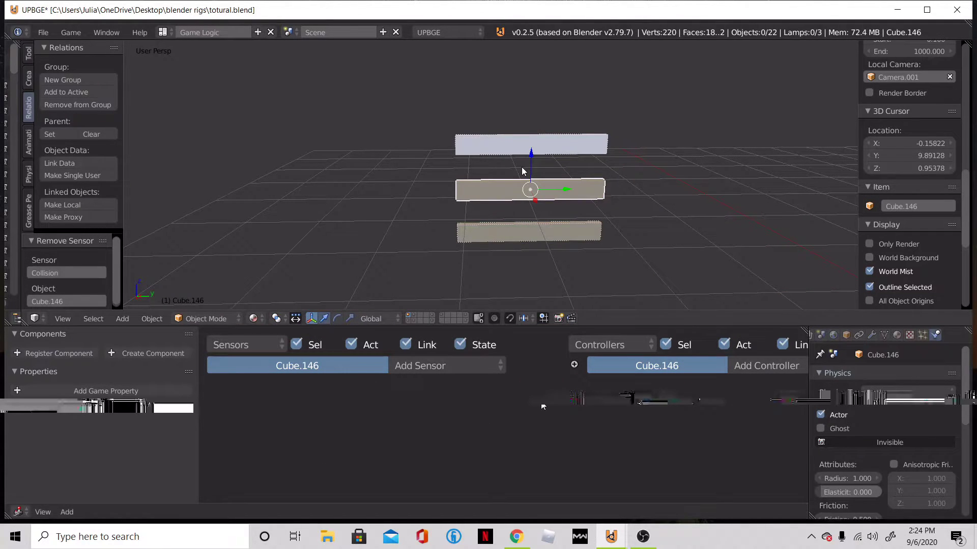
right_click(521, 153)
click(476, 396)
Step: Set the middle bar's physics type to Rigid Body and enable its Box collision bounds
right_click(492, 180)
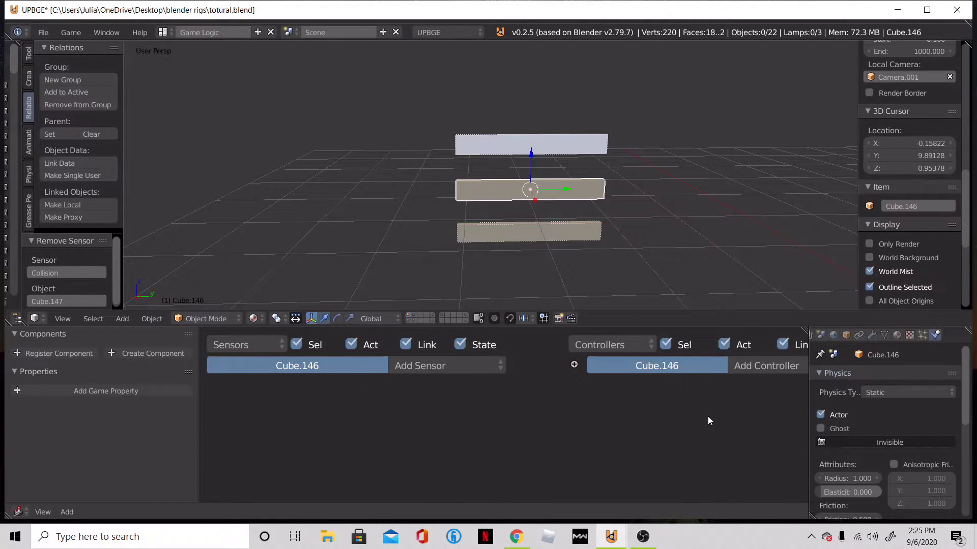
middle_drag(707, 417, 543, 423)
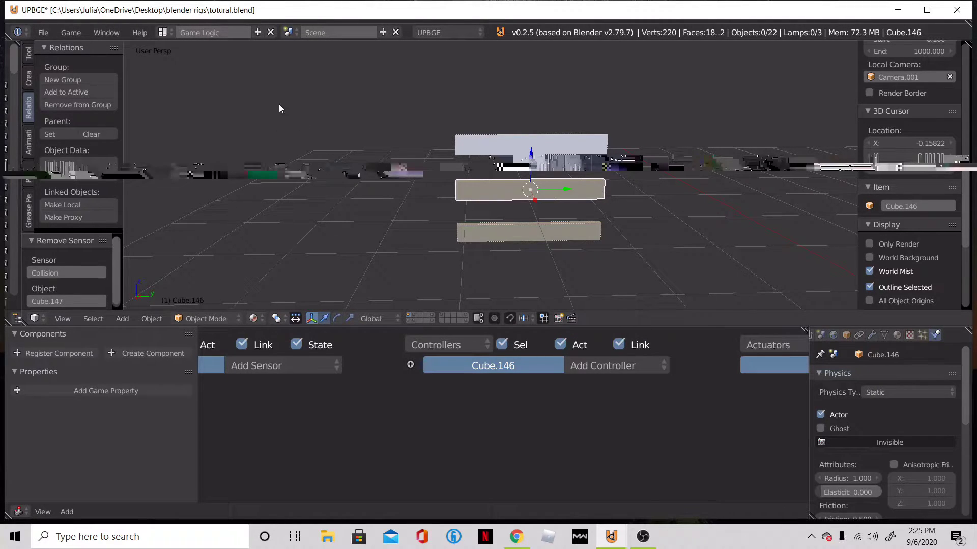
click(164, 32)
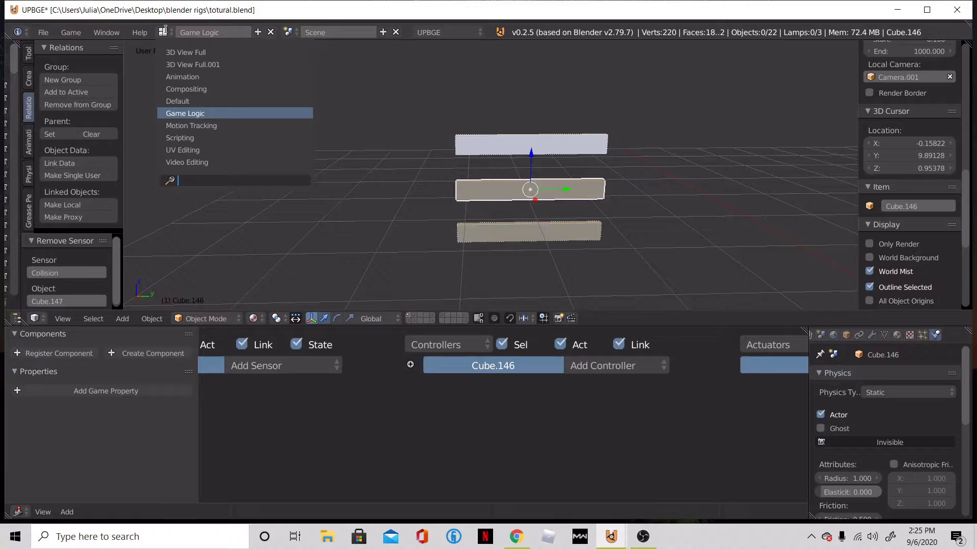
click(202, 111)
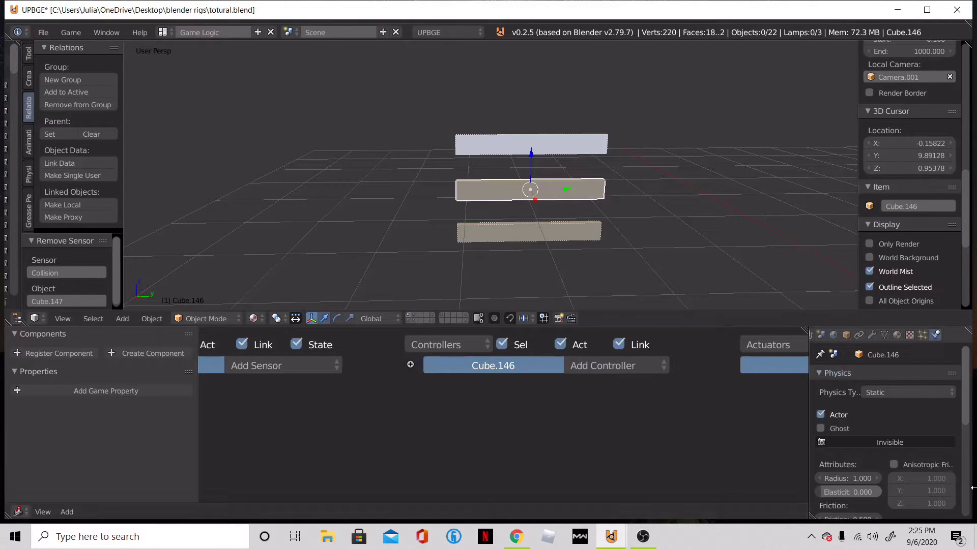
click(896, 389)
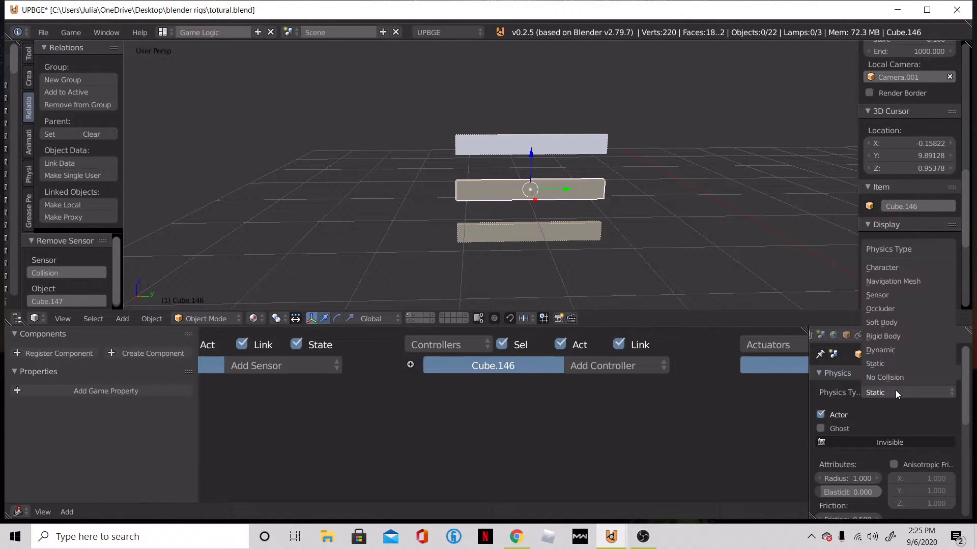
click(909, 336)
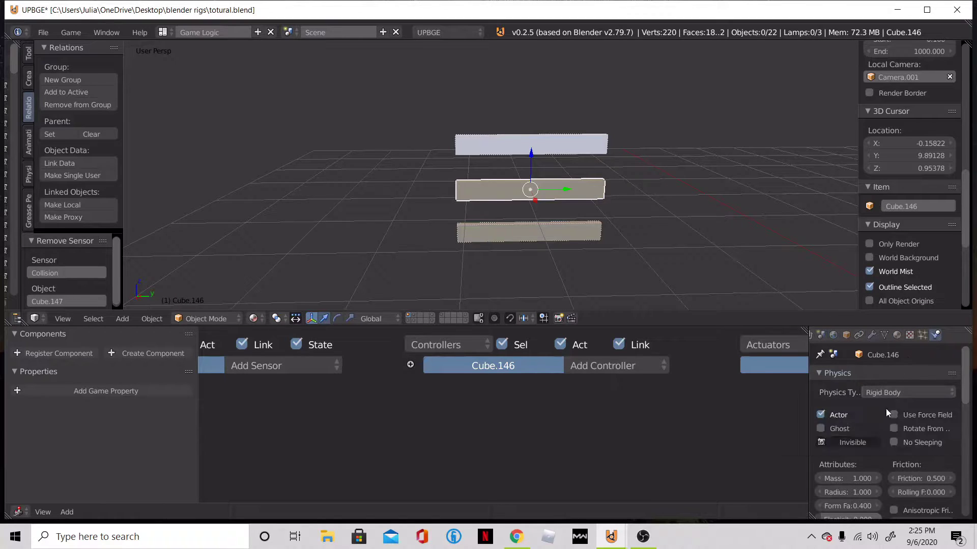
scroll(865, 423, down, 3)
scroll(867, 431, down, 8)
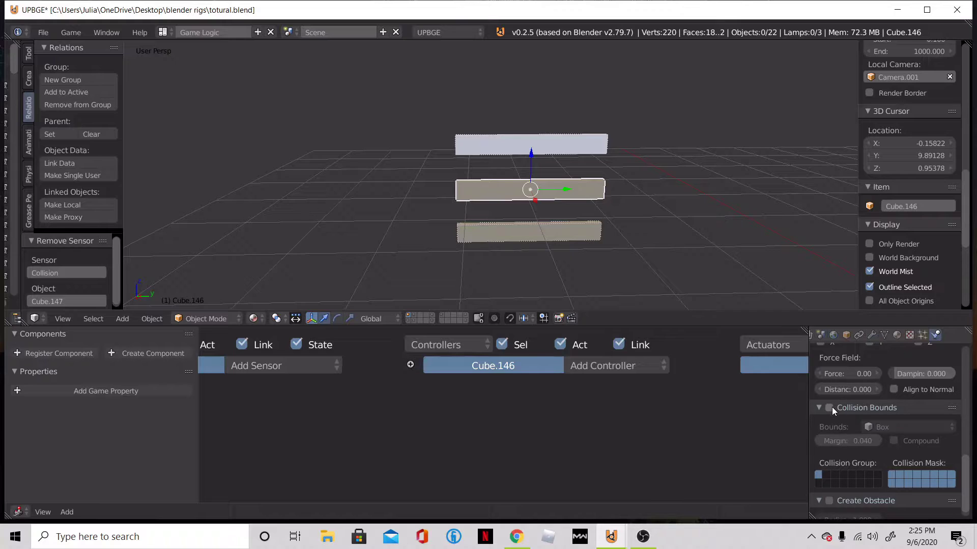
click(831, 407)
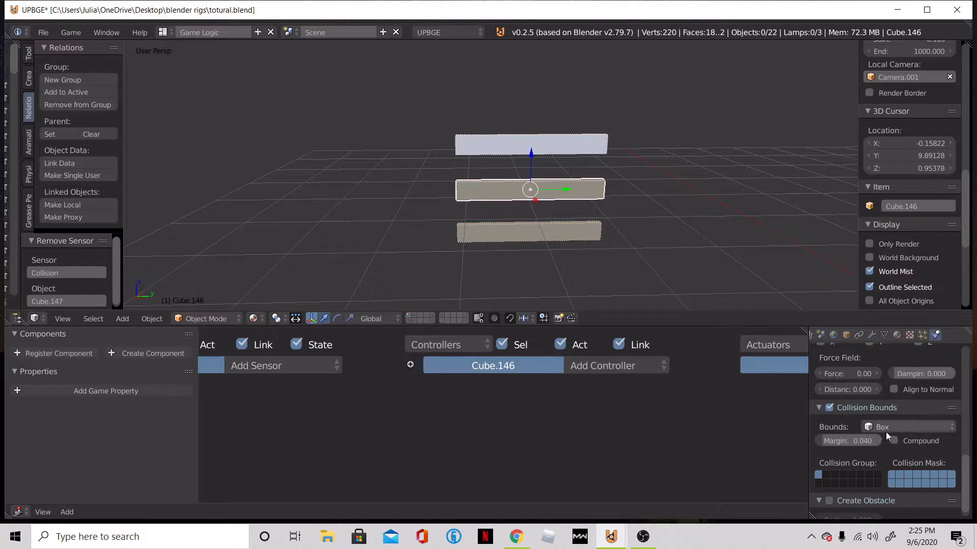
scroll(921, 437, up, 10)
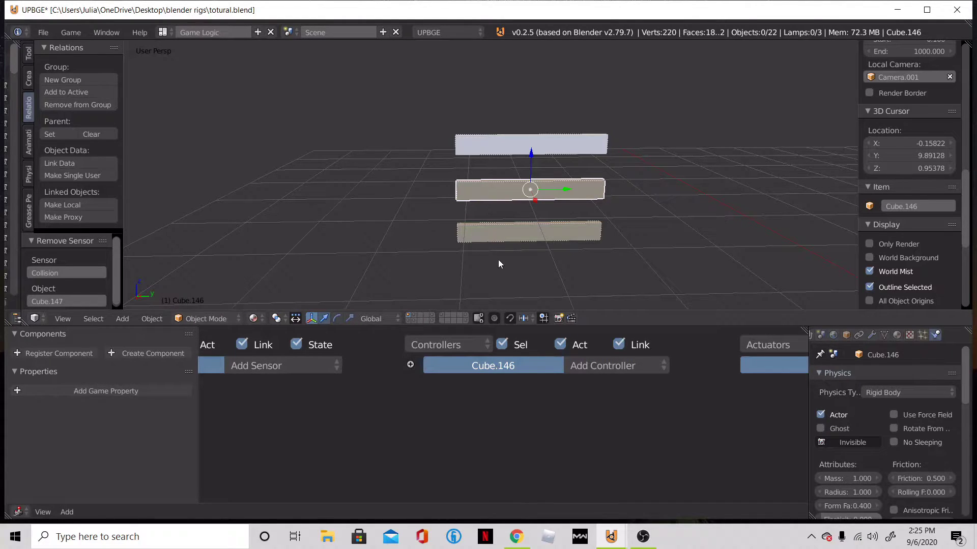
Step: Set the highest bar, Cube.147, as the object added by the lowest bar's second Edit Object actuator
right_click(504, 241)
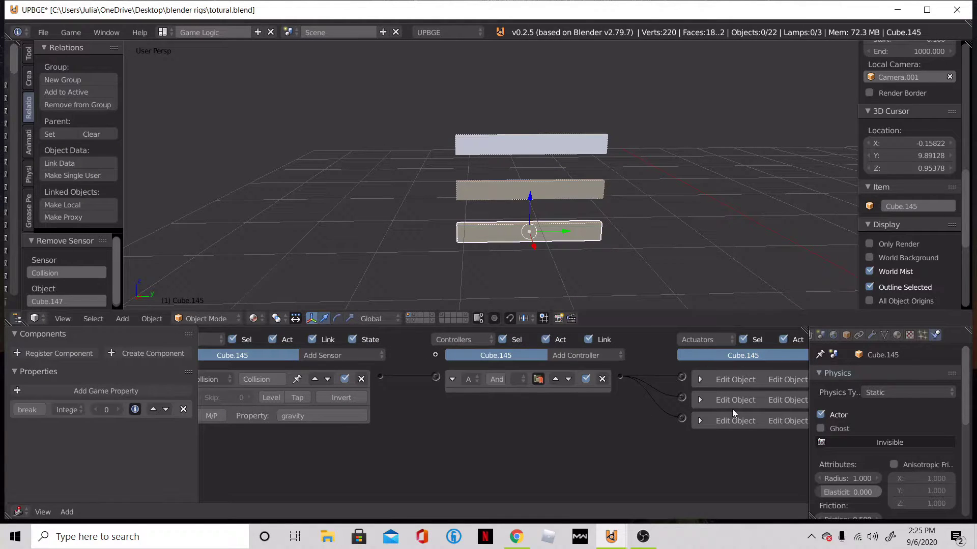
ctrl+scroll(474, 400, right, 4)
click(606, 400)
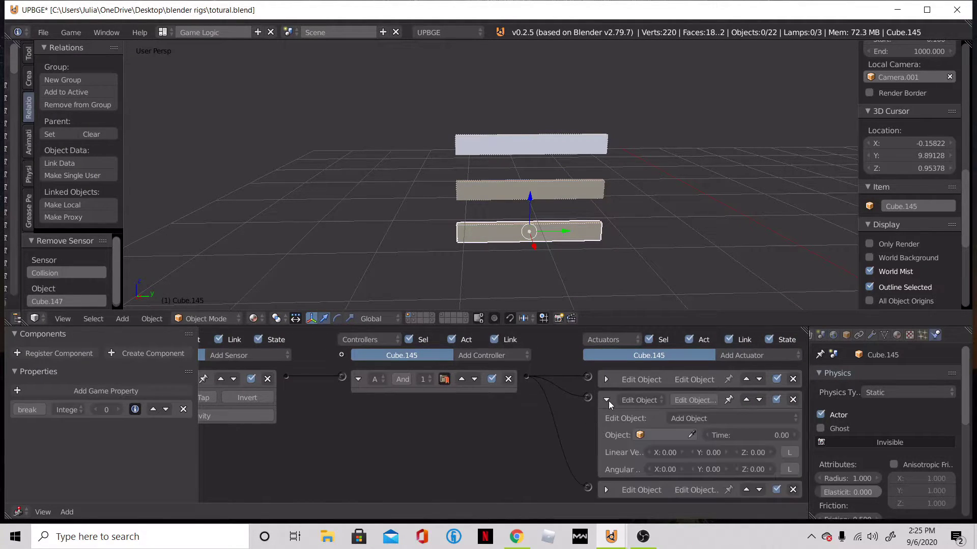
click(659, 434)
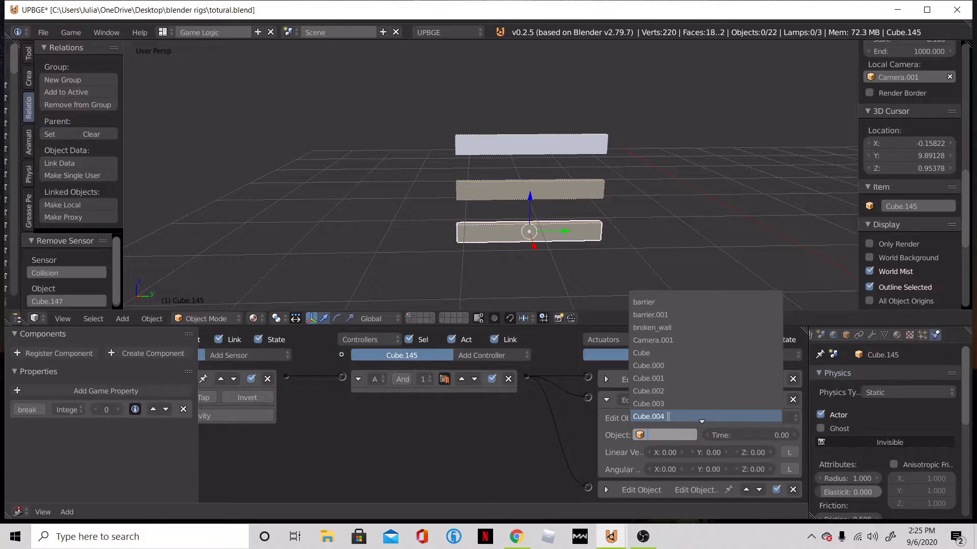
click(692, 435)
click(519, 136)
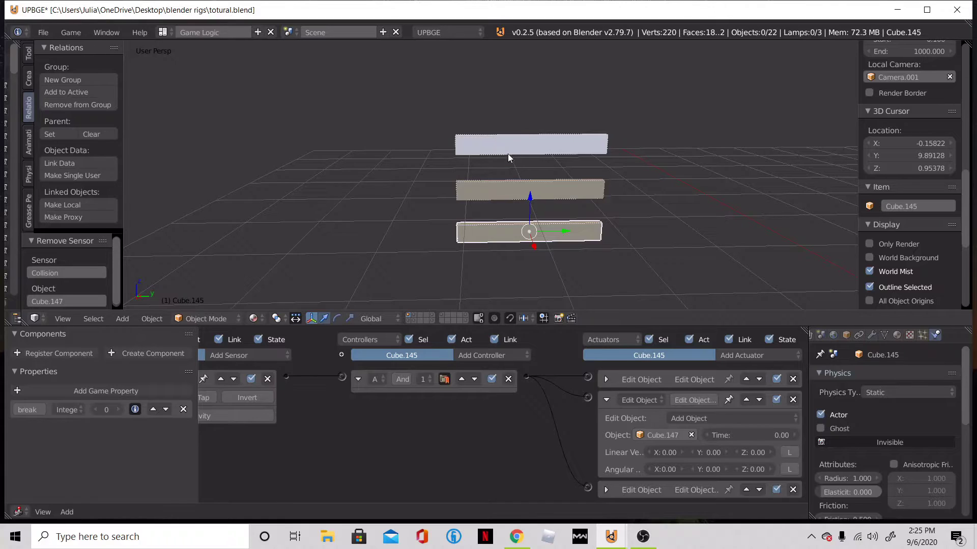
Step: Check the physics type and collision bounds settings of the highest bar, Cube.147
right_click(507, 152)
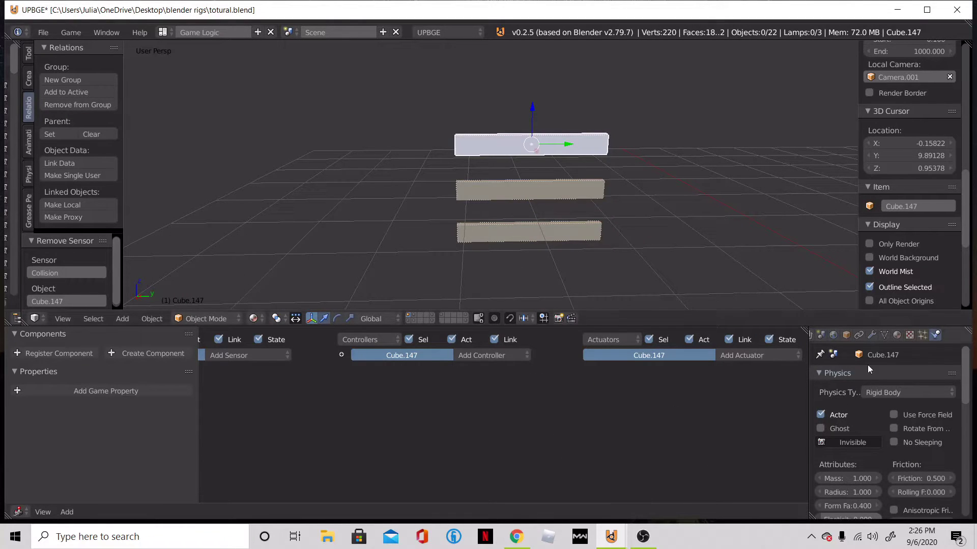
scroll(885, 448, down, 8)
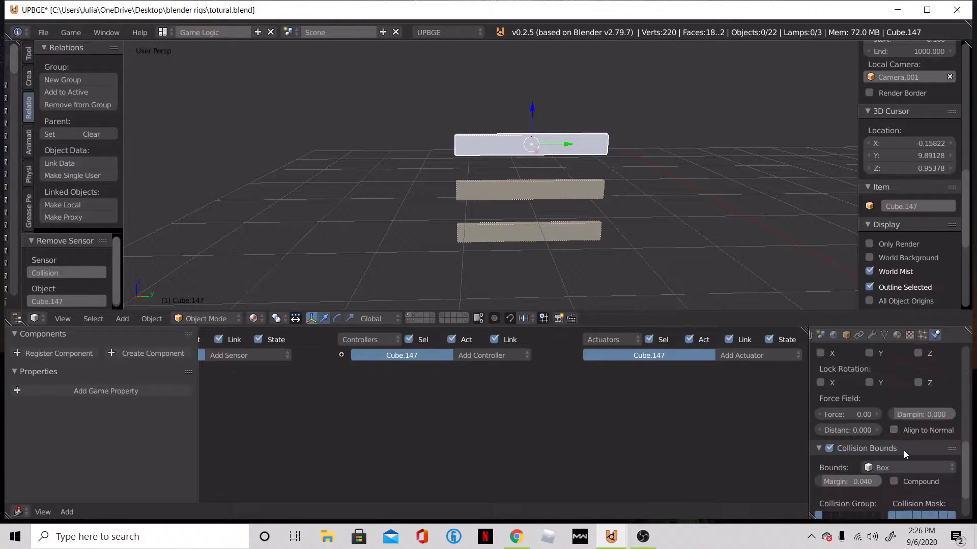
Step: Add a game property named gravity to the highest bar, Cube.147
scroll(902, 448, up, 8)
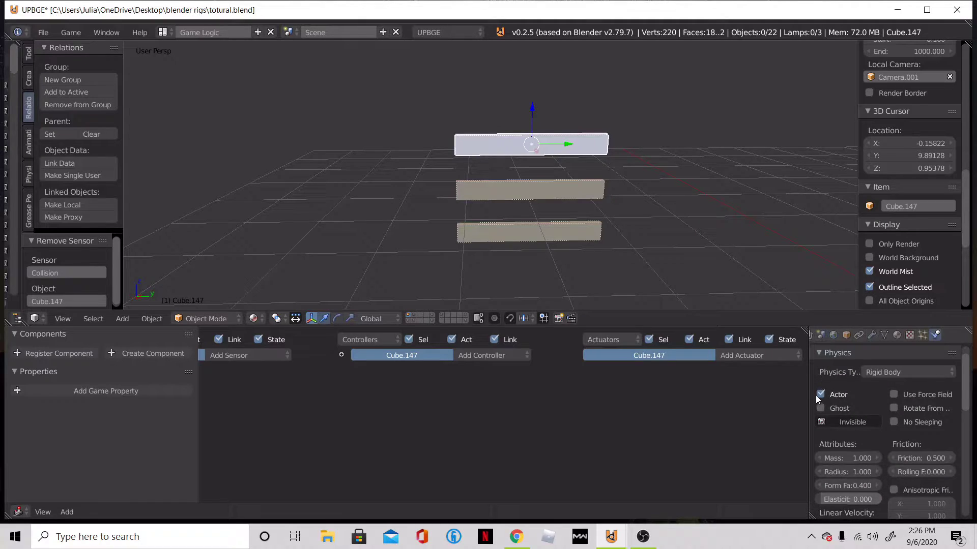
scroll(878, 449, down, 8)
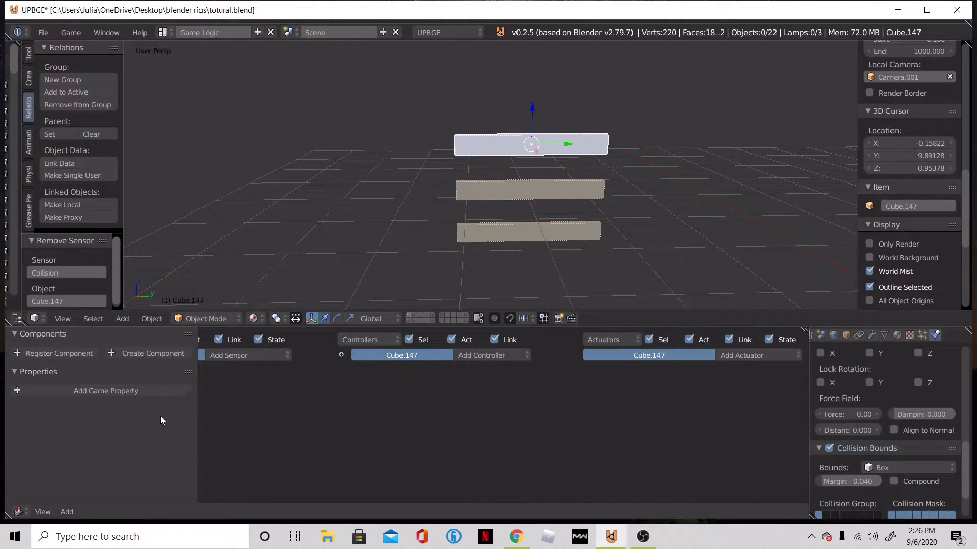
click(130, 392)
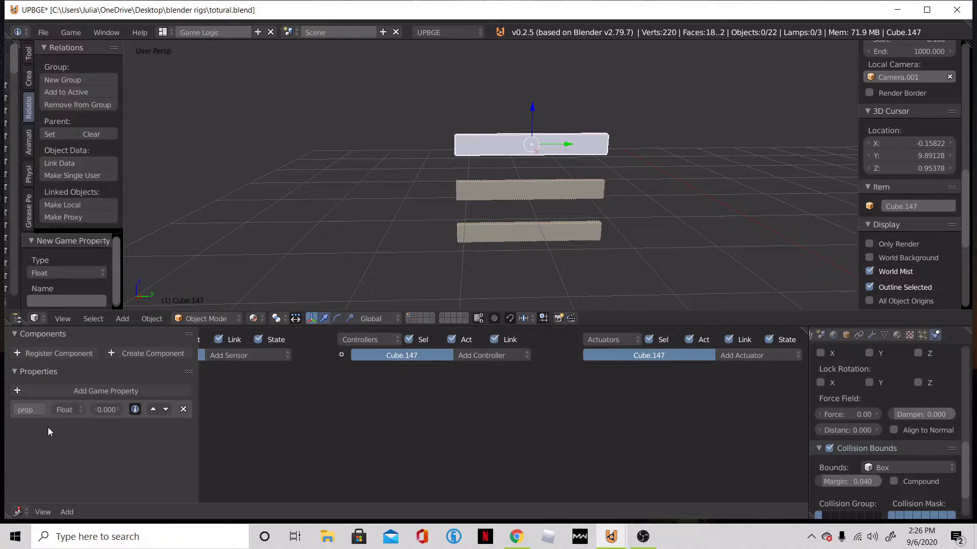
click(27, 410)
text(gravity)
key(Return)
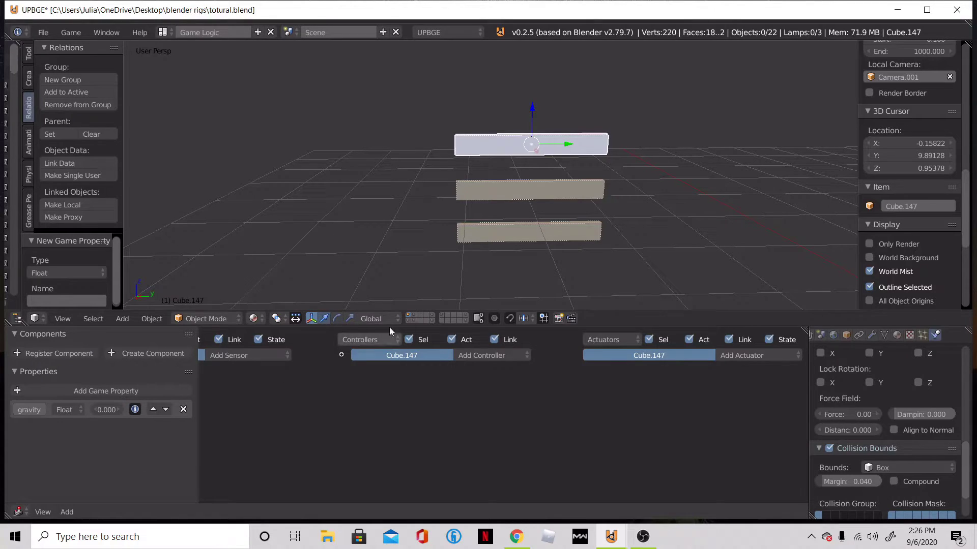
Step: Change the mode of the lowest bar's third Edit Object actuator to End Object
right_click(554, 239)
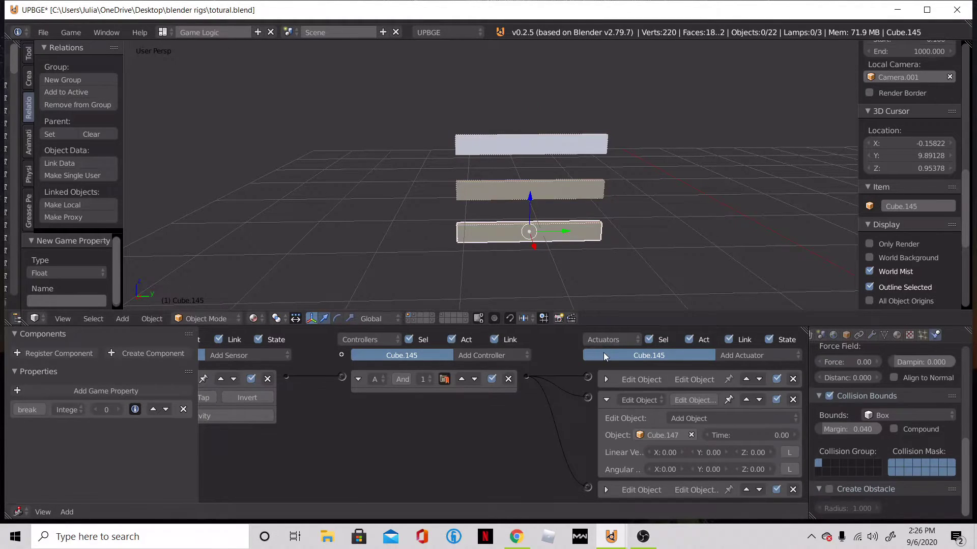
click(606, 400)
click(607, 421)
scroll(624, 433, down, 1)
scroll(624, 433, up, 2)
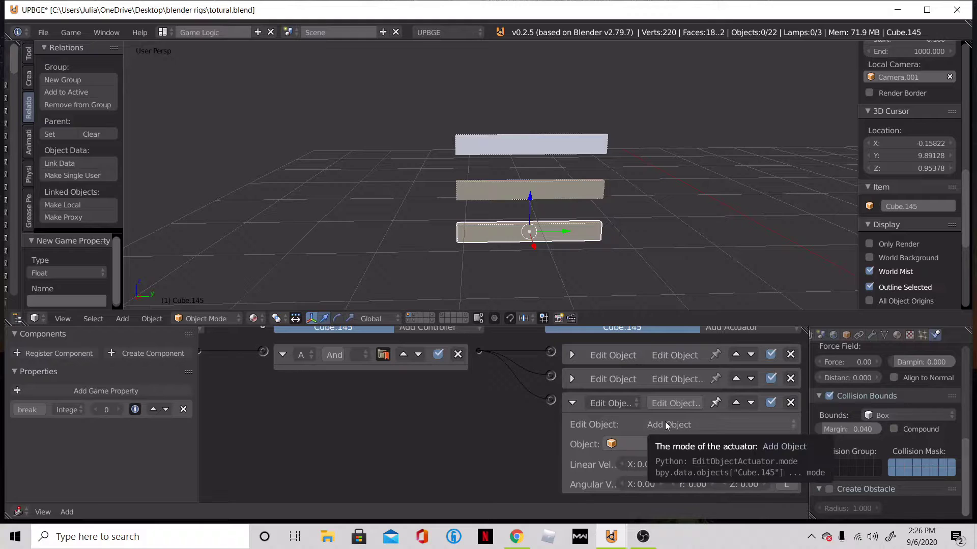
click(664, 422)
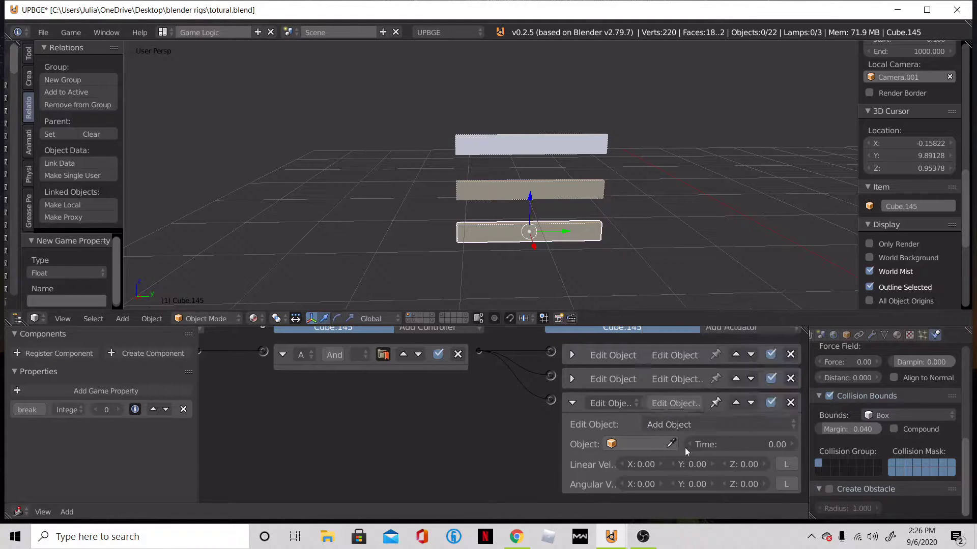
click(711, 427)
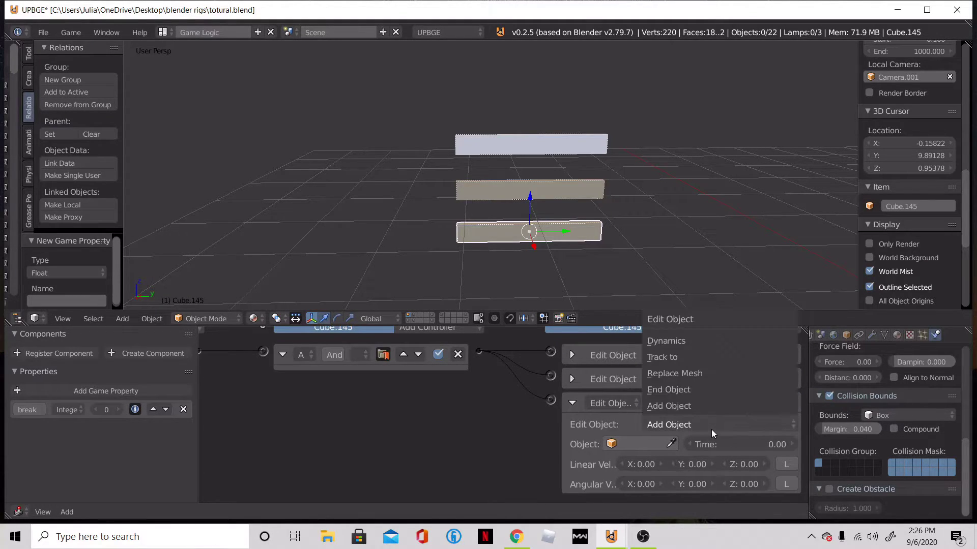
click(708, 386)
scroll(695, 458, up, 2)
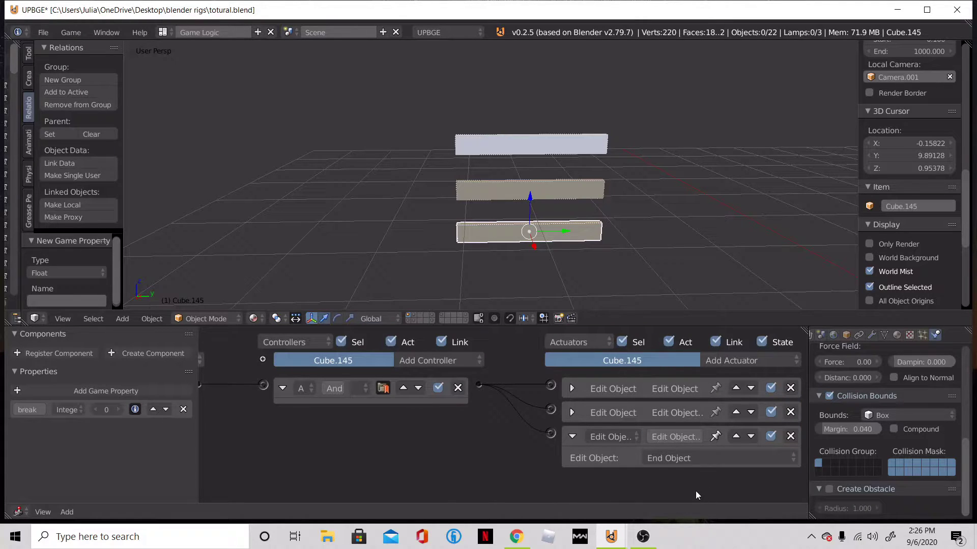
click(572, 436)
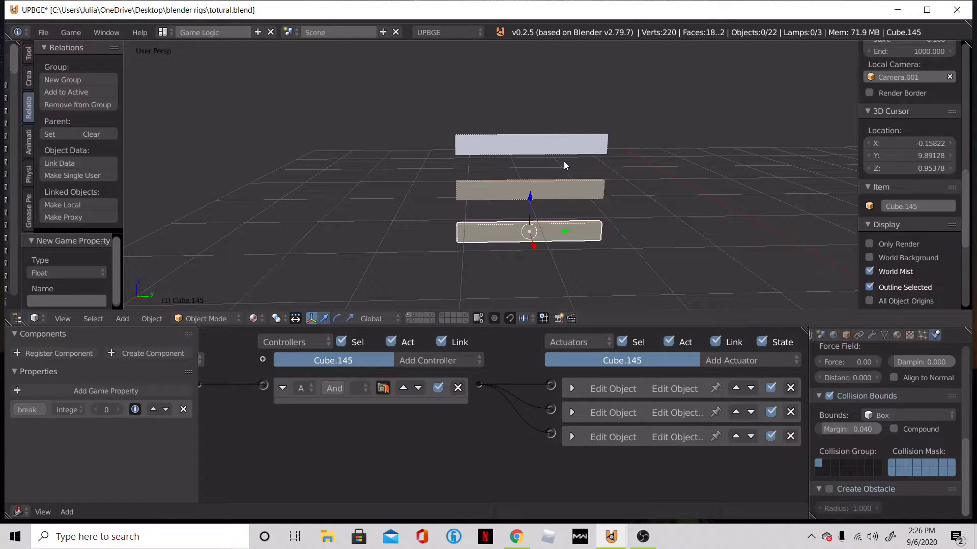
Step: Move the middle bar, Cube.146, to the third layer
right_click(598, 194)
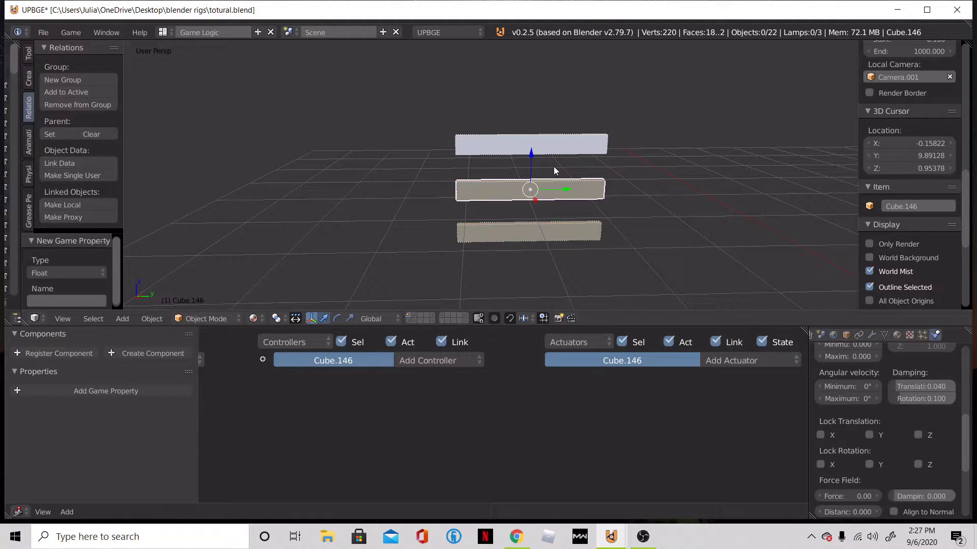
scroll(566, 279, up, 3)
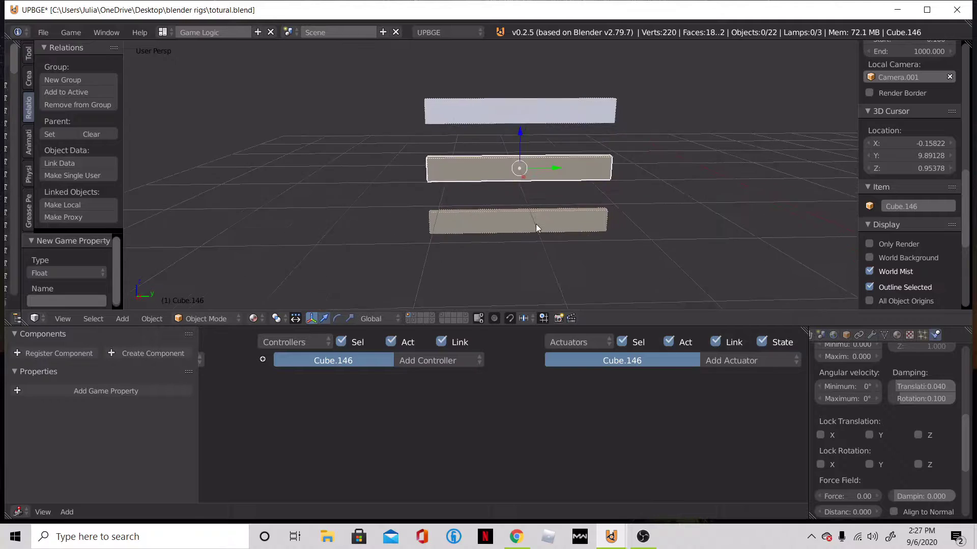
shift+middle_drag(533, 219, 474, 187)
right_click(474, 187)
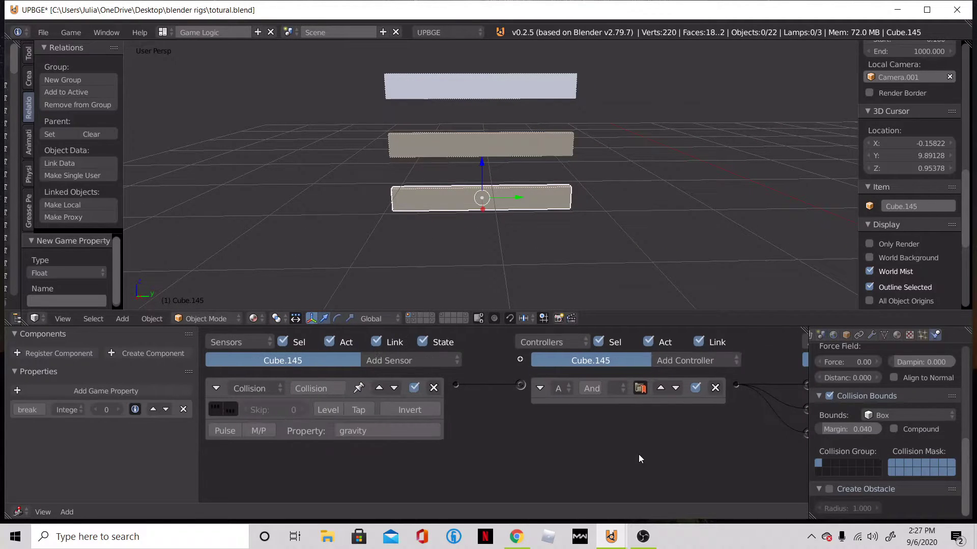
right_click(508, 147)
key(m)
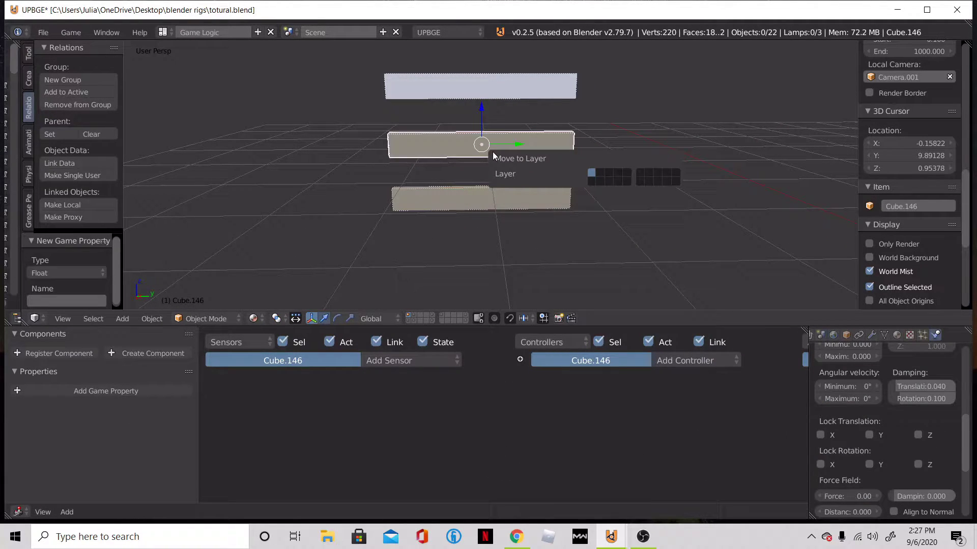
key(m)
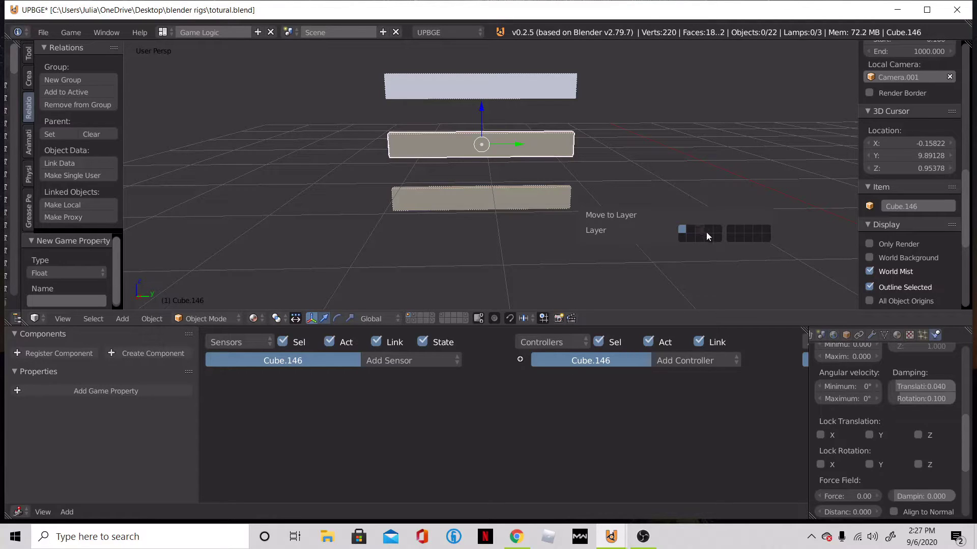
click(704, 231)
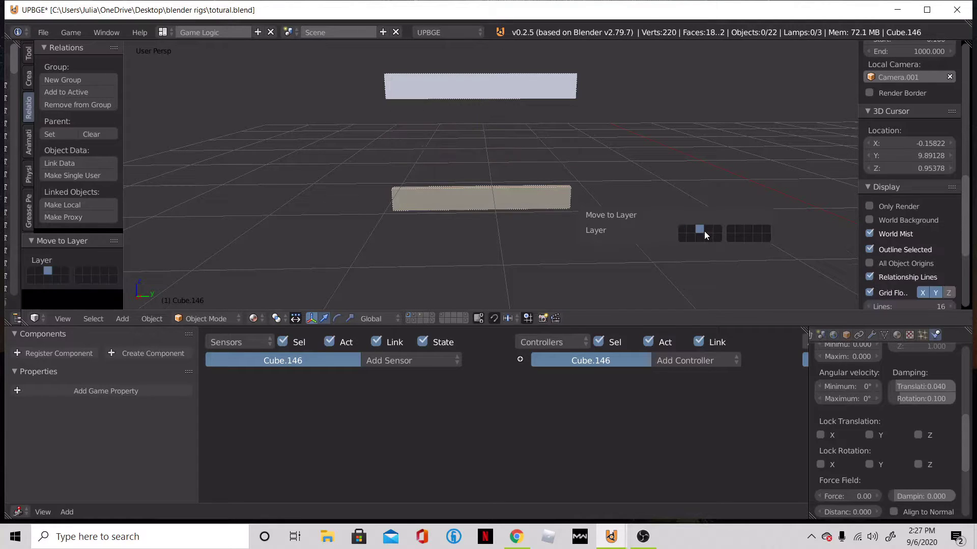
Step: Select the highest bar and save the blend file, overwriting the existing totural.blend
right_click(516, 212)
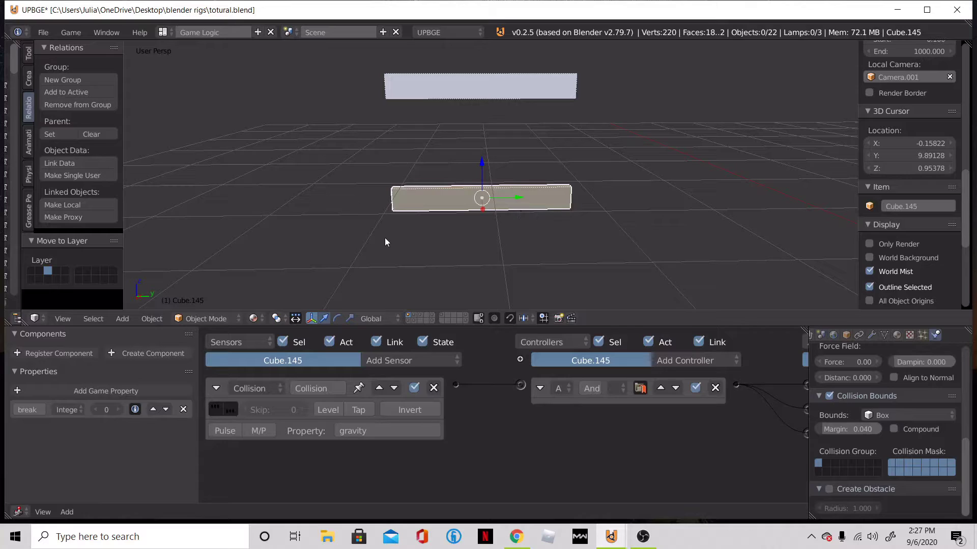
scroll(459, 344, right, 1)
right_click(516, 85)
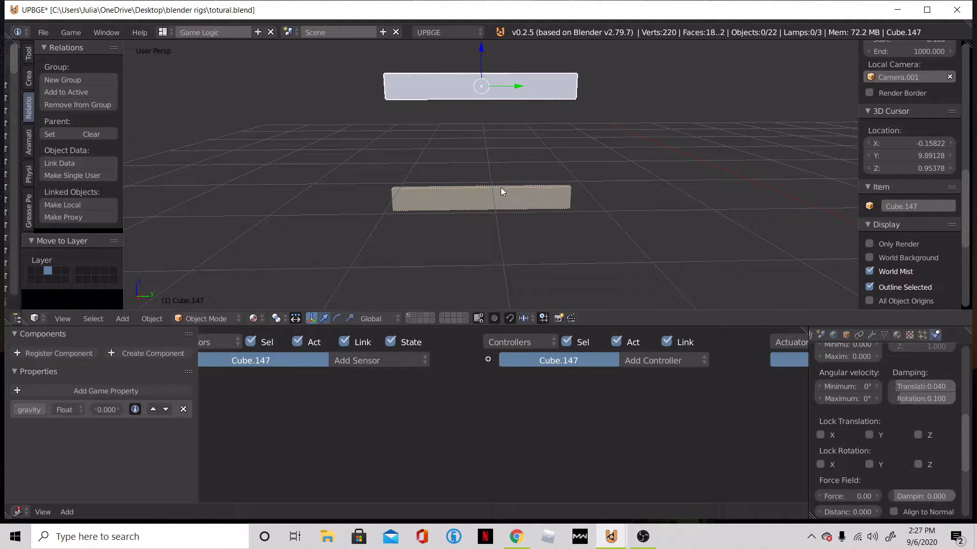
key(ctrl+s)
click(480, 171)
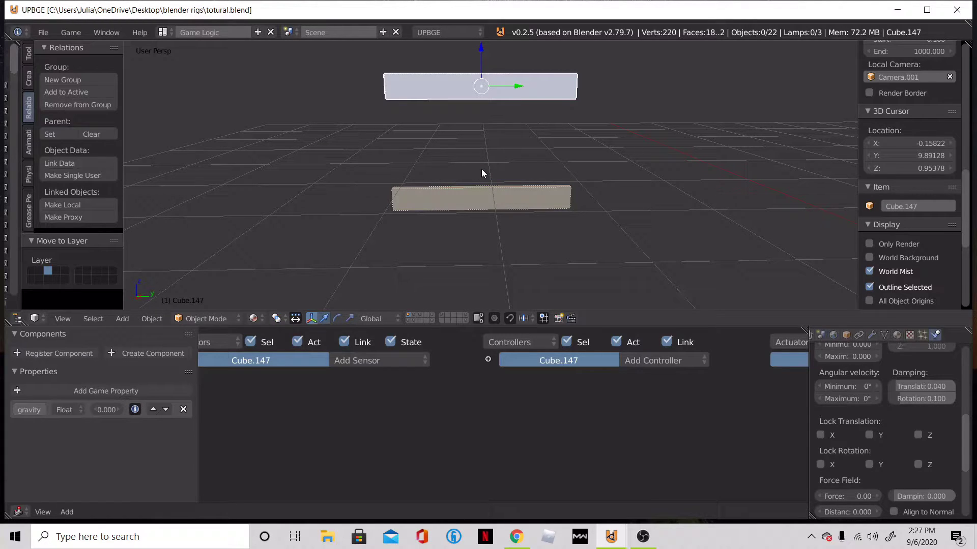
Step: Run the game to test the highest bar falling onto the lowest bar, framing both bars in view
key(p)
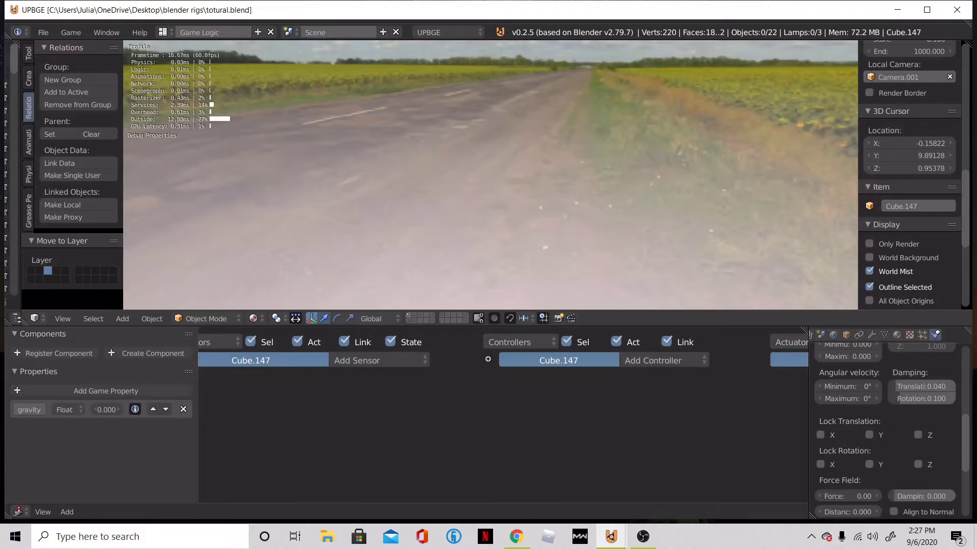
key(Escape)
scroll(492, 196, down, 2)
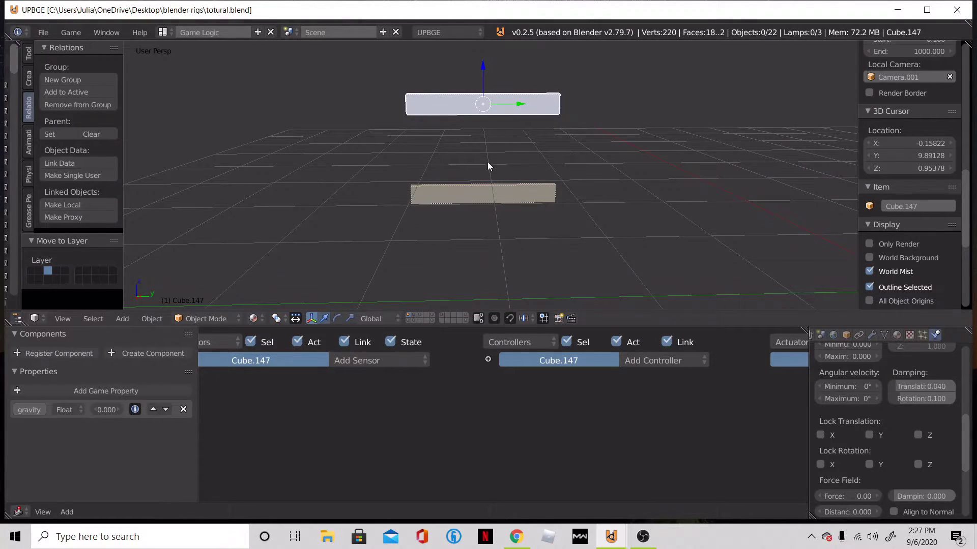
key(p)
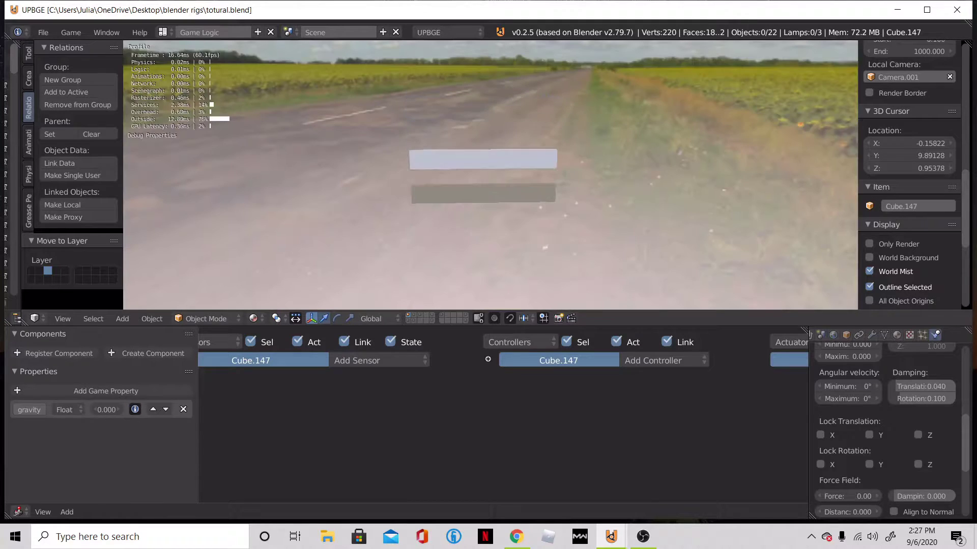
key(Escape)
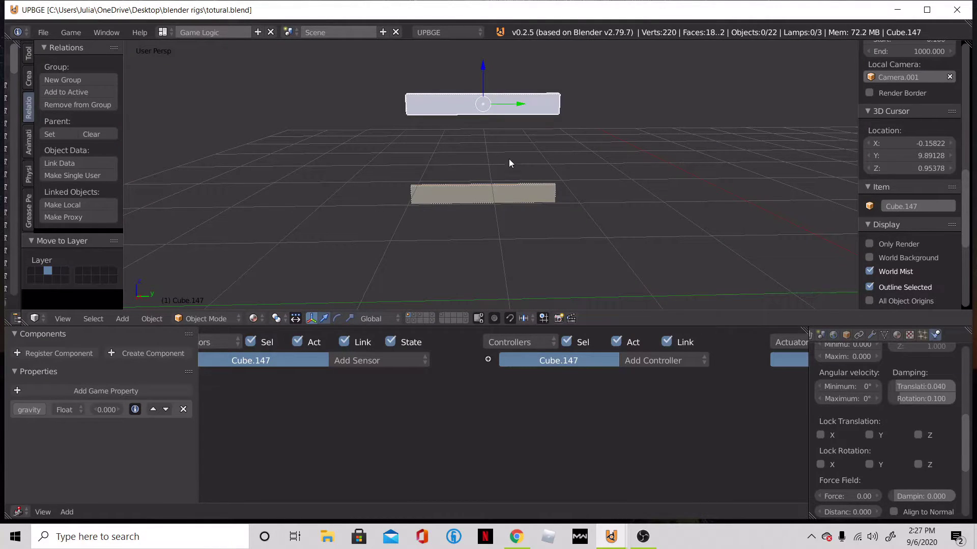
Step: Try the game with the highest bar moved about -2.8 along Y, away from the lowest bar, and undo the move
key(g)
click(307, 133)
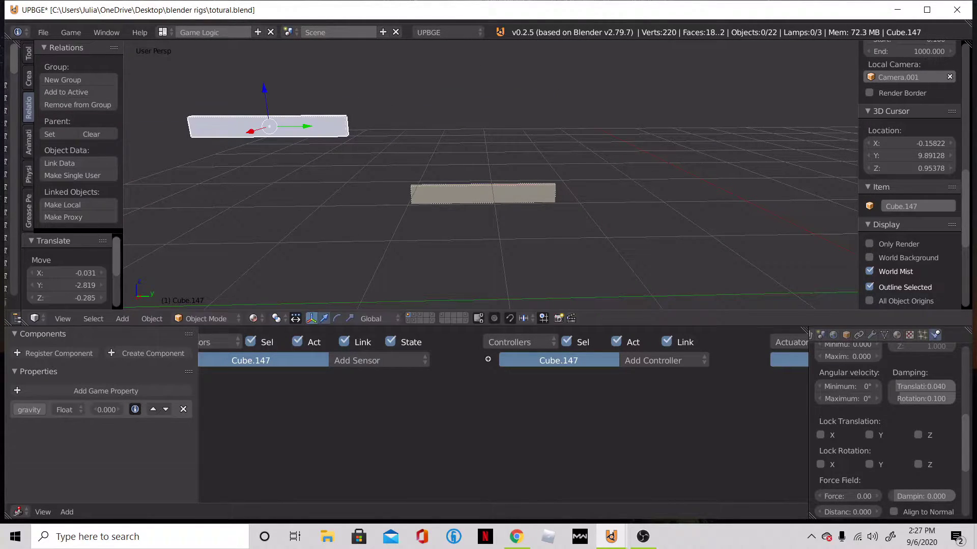
key(p)
key(Escape)
key(ctrl+z)
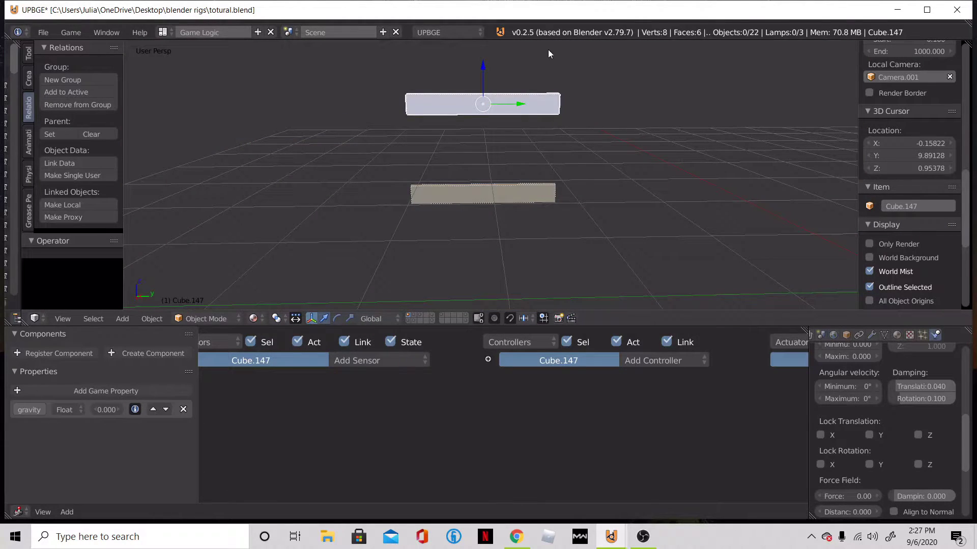
Step: Duplicate the lowest bar above itself, move the highest bar about -0.89 along Z between the stacked bars, and run the game
right_click(547, 186)
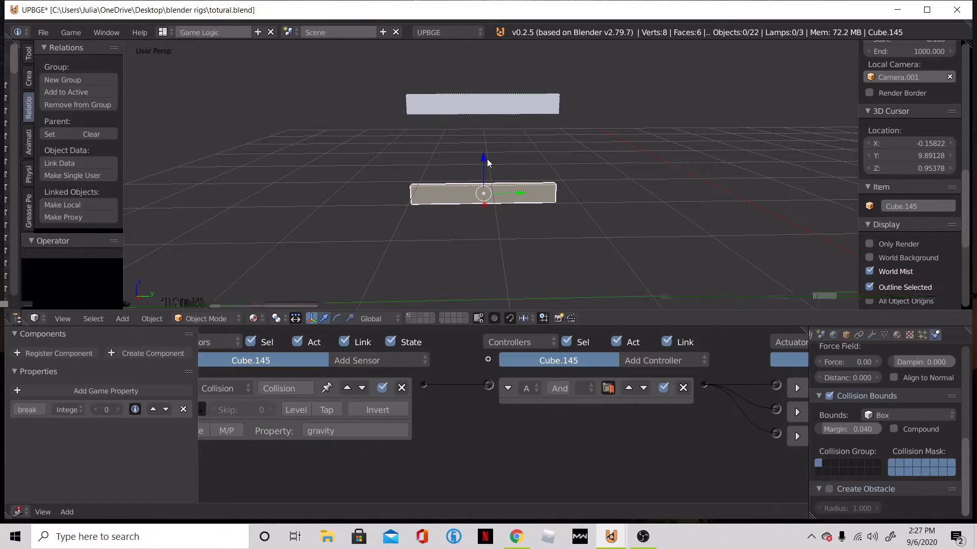
key(shift+d)
click(493, 129)
mouse_move(493, 129)
mouse_down()
mouse_move(505, 48)
mouse_move(501, 137)
mouse_up()
right_click(501, 109)
key(p)
key(Escape)
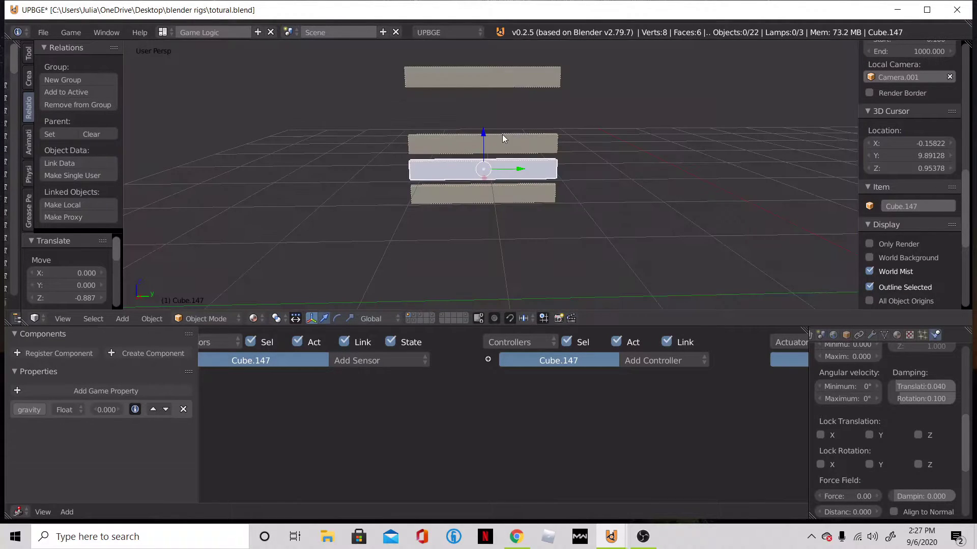
Step: Undo the moves and stacked duplications of the bars, and delete the remaining duplicate over the lowest bar
drag(515, 166, 681, 180)
key(Escape)
key(ctrl+z)
key(ctrl+z)
key(ctrl+z)
key(ctrl+z)
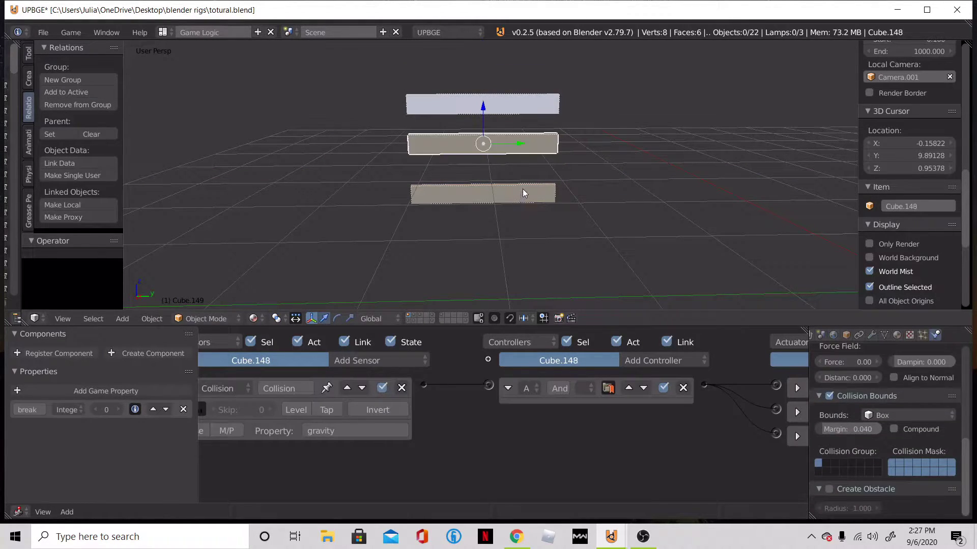
key(ctrl+z)
key(ctrl+z)
key(ctrl+z)
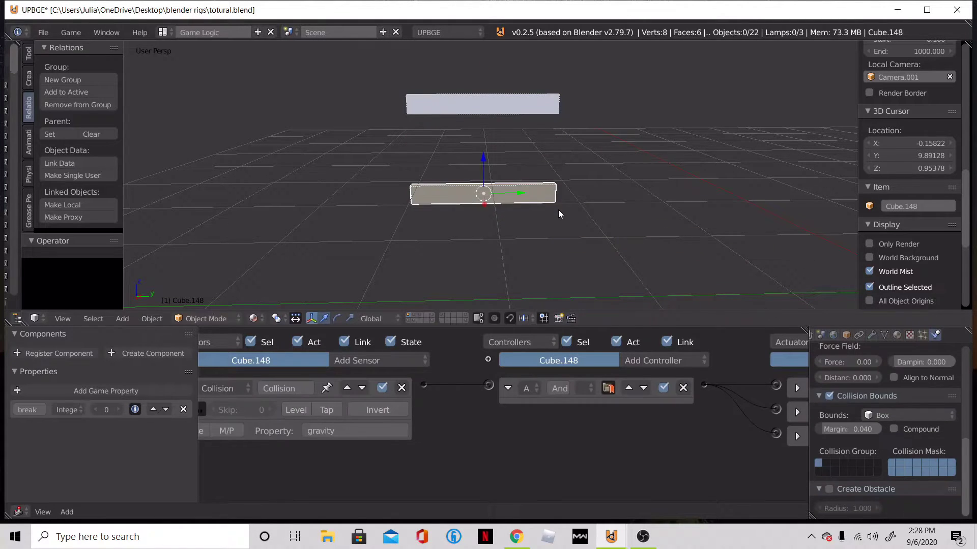
Step: Create a new object group from the highest bar, Cube.147
right_click(479, 109)
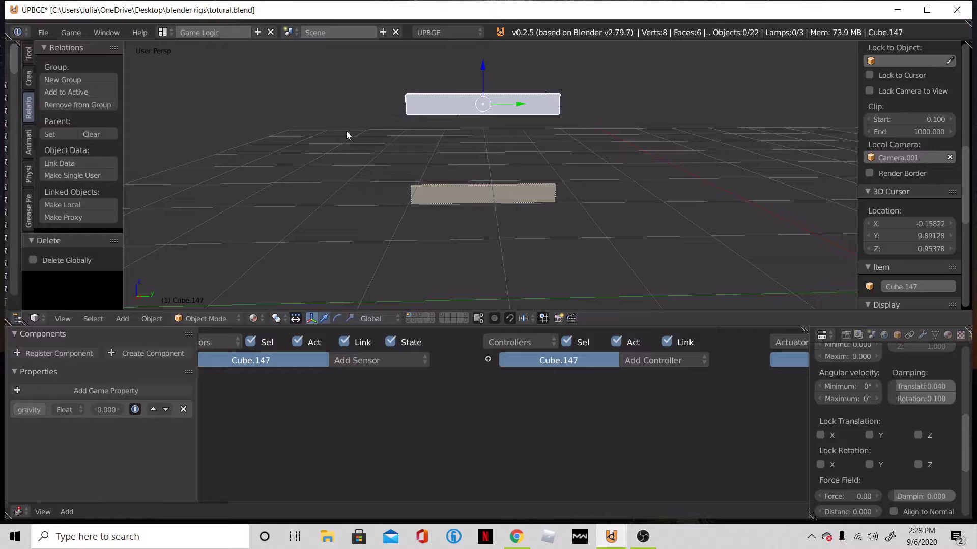
click(29, 54)
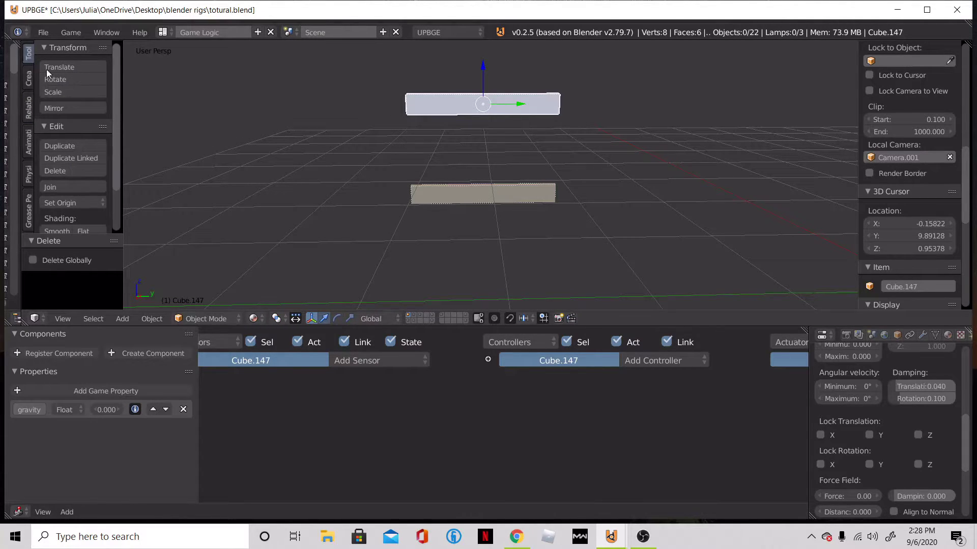
key(t)
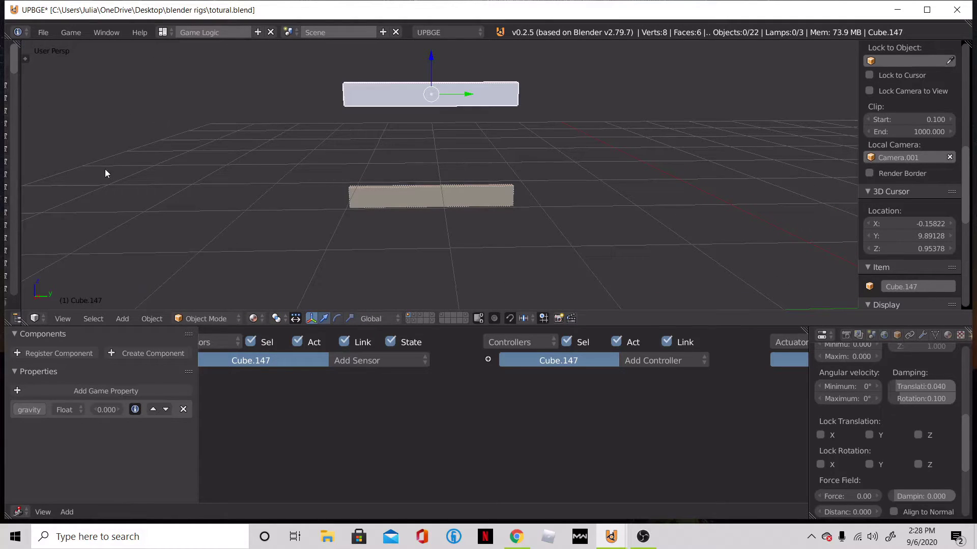
key(t)
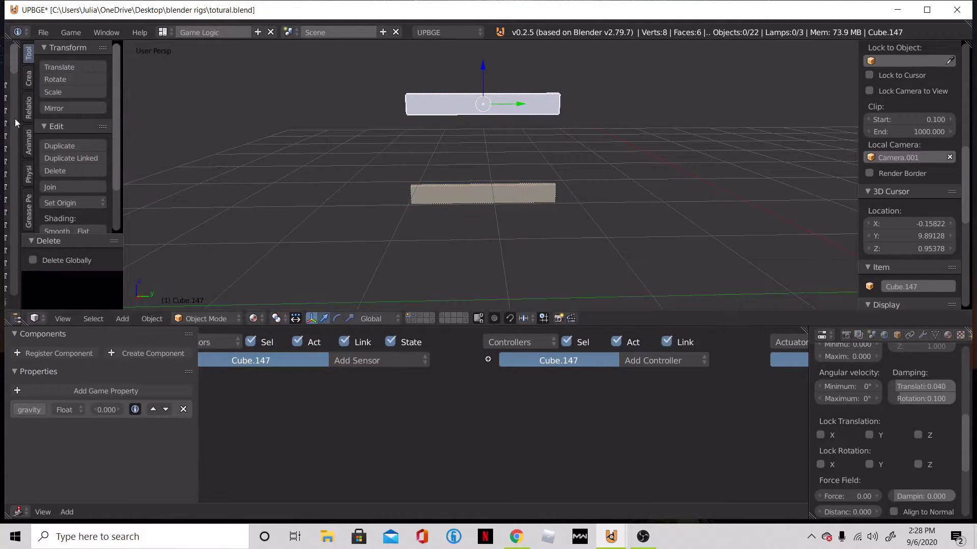
click(28, 107)
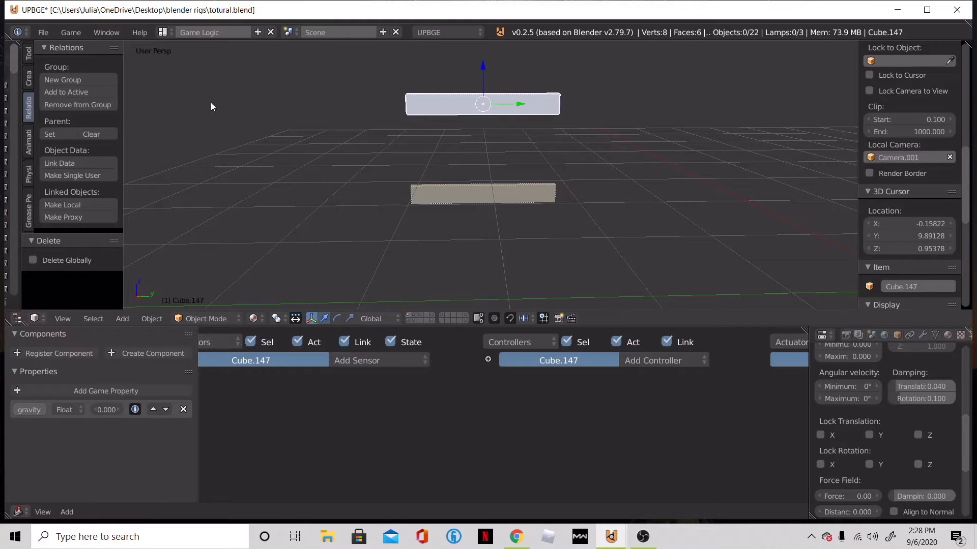
click(78, 83)
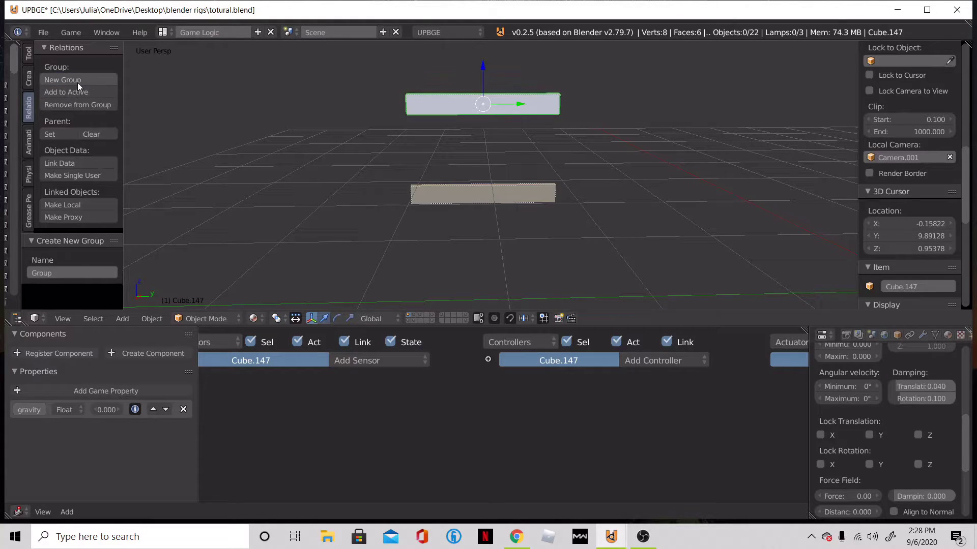
Step: Name the new object group gravty_test
click(35, 277)
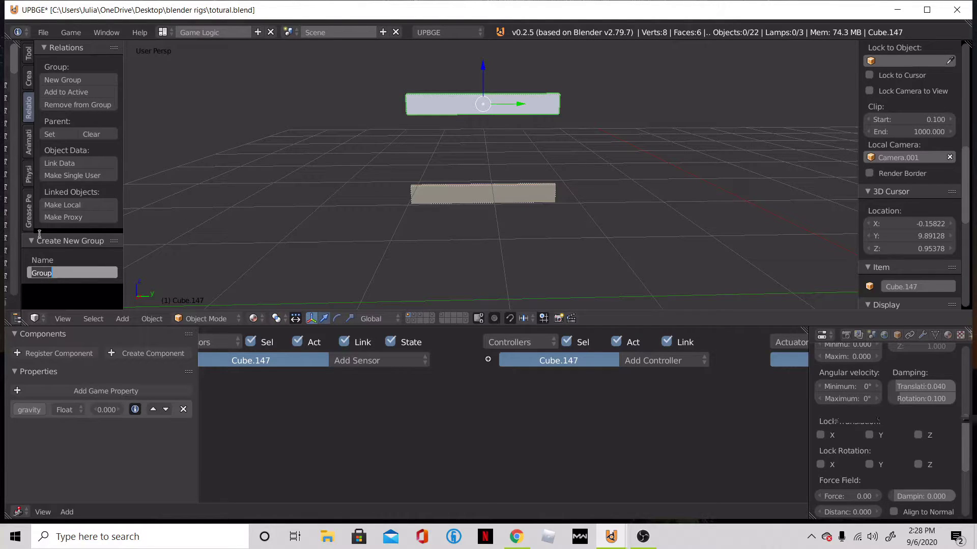
text(gravty)
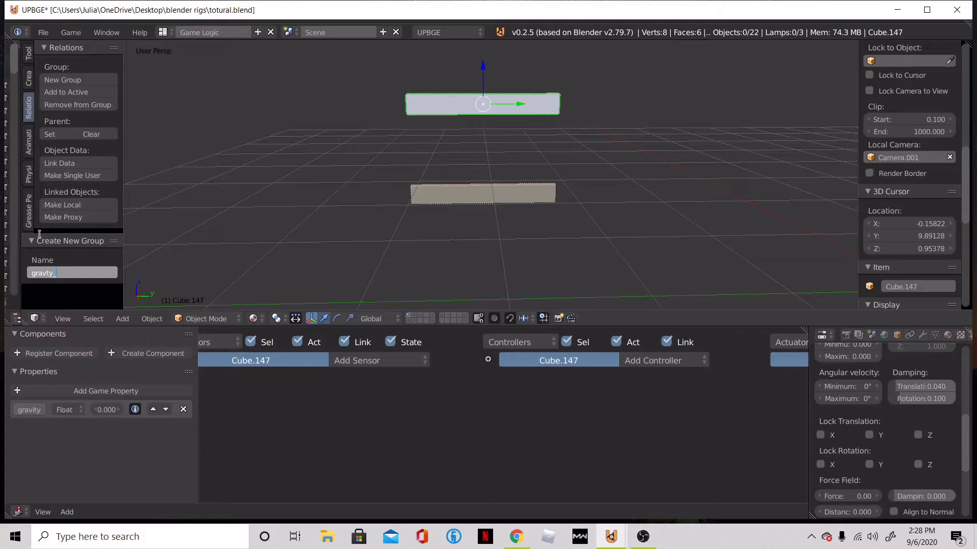
text(_test)
key(Return)
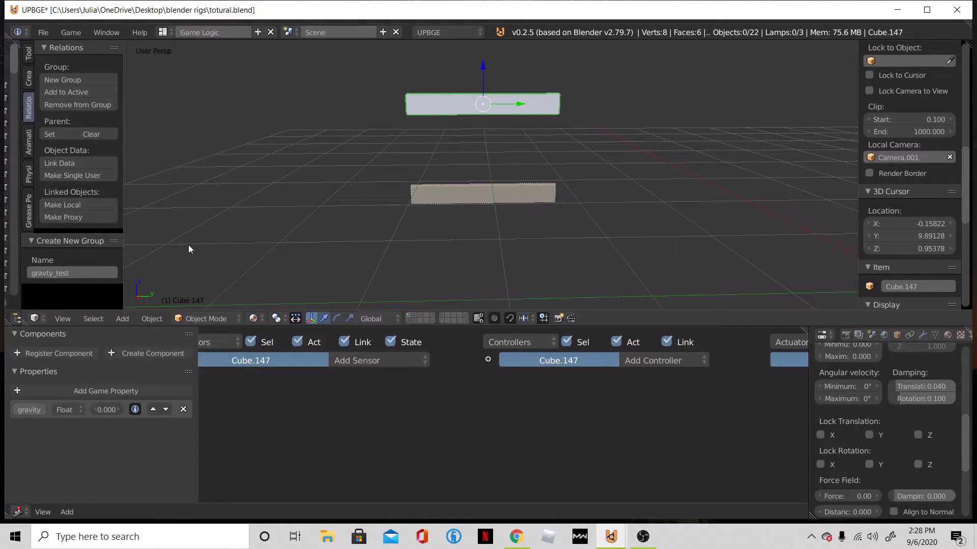
Step: Add an instance of the gravty_test group at the 3D cursor
scroll(489, 134, down, 2)
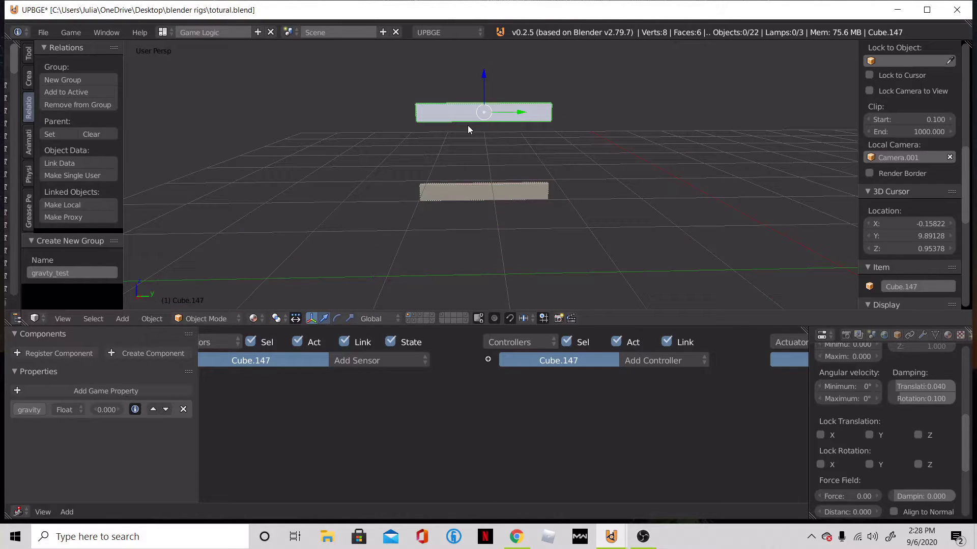
key(shift+a)
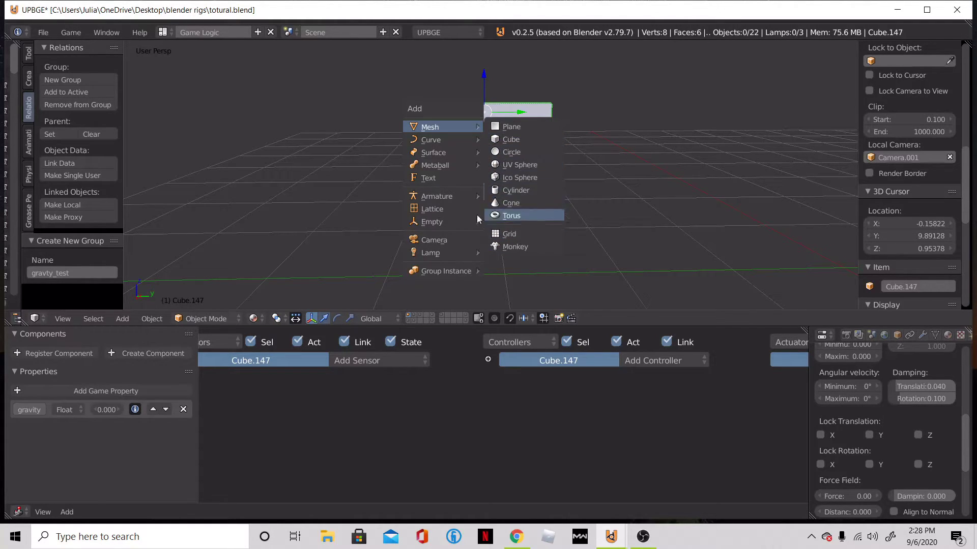
mouse_move(432, 273)
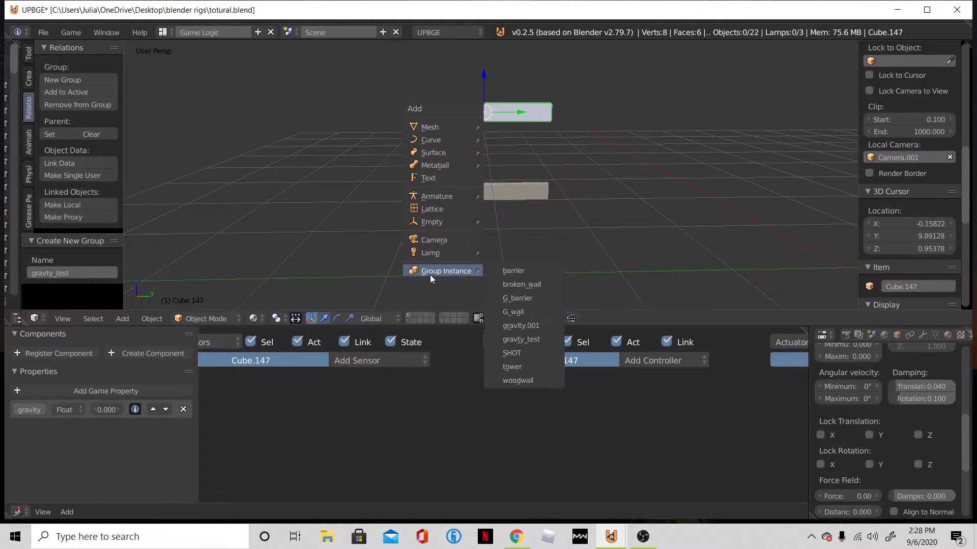
click(542, 338)
scroll(483, 204, down, 4)
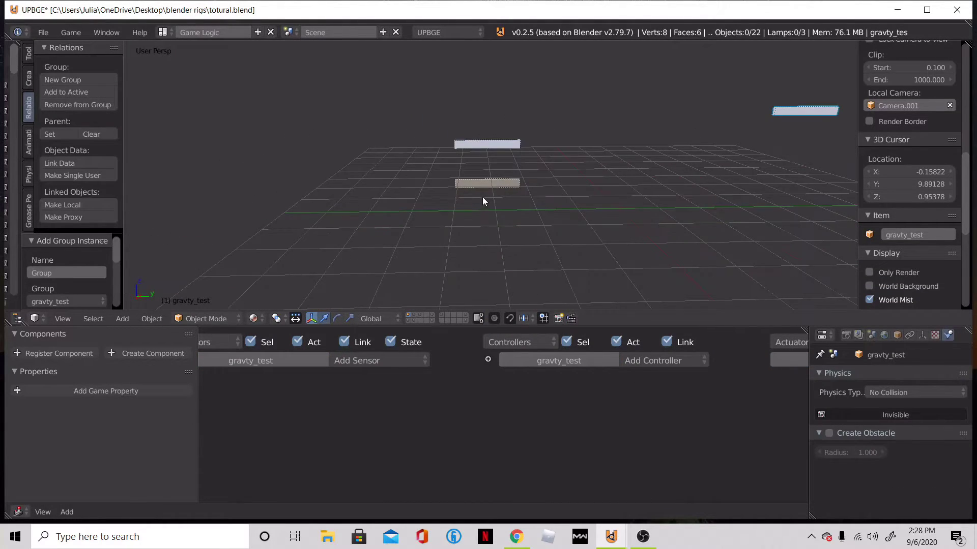
Step: Set the gravty_test instance's origin to its center of mass by volume
middle_drag(484, 196, 635, 124)
click(152, 319)
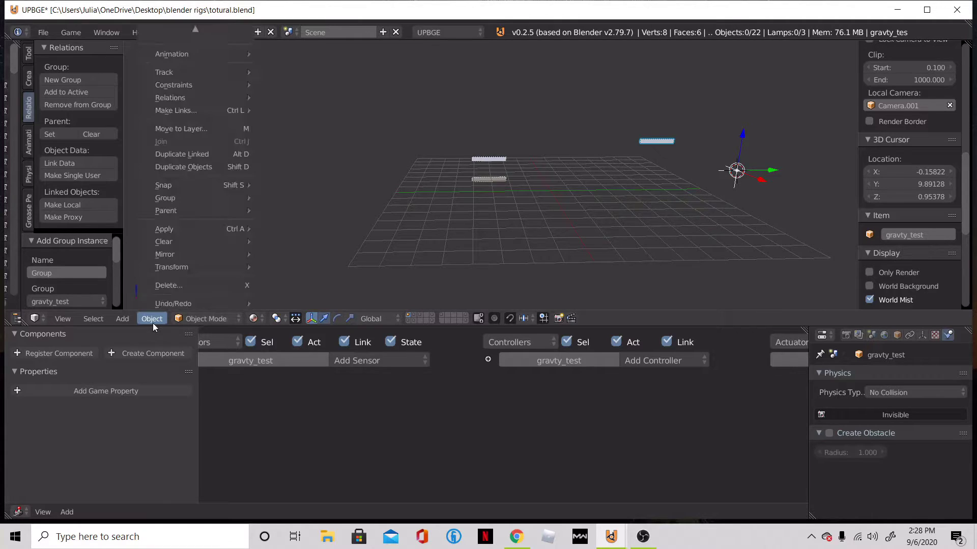
click(179, 277)
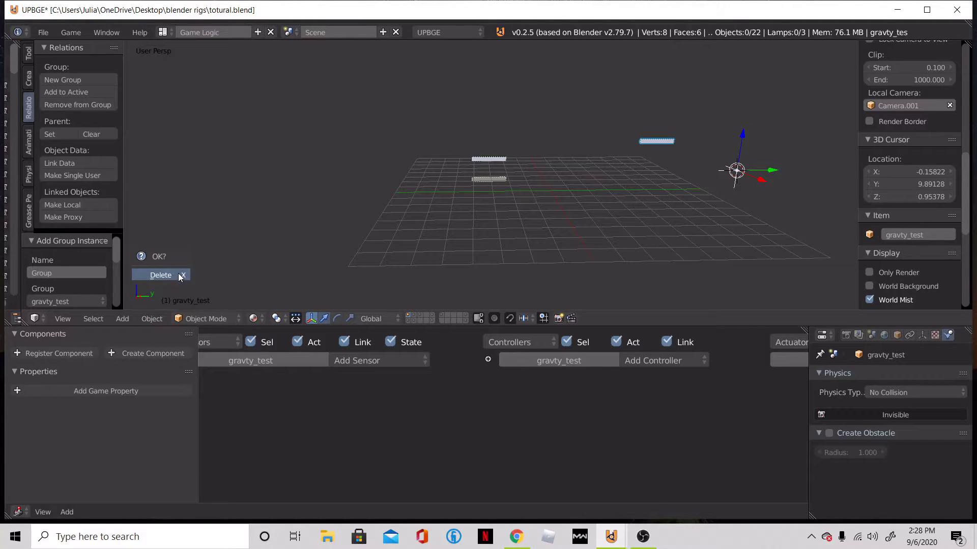
click(151, 319)
mouse_move(172, 267)
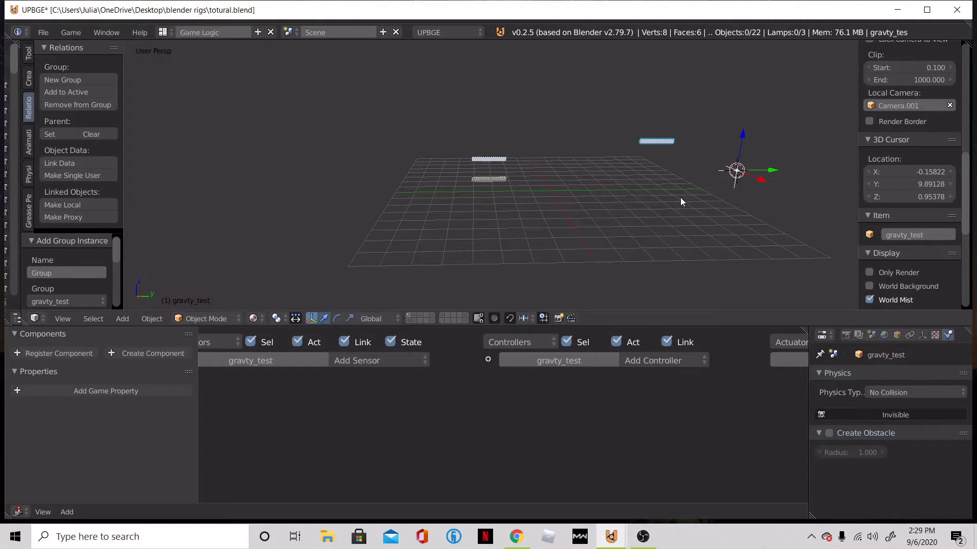
middle_drag(688, 168, 585, 213)
click(151, 319)
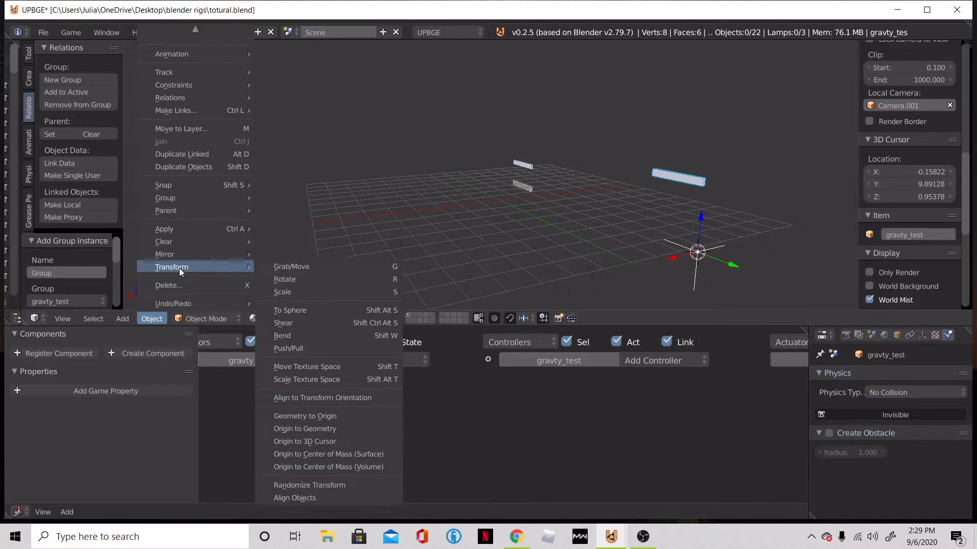
click(371, 467)
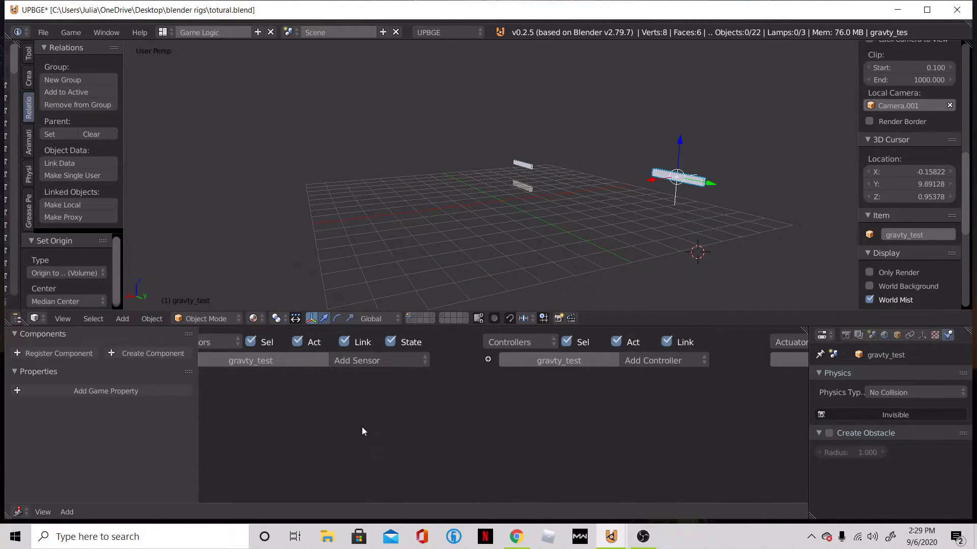
middle_drag(509, 254, 577, 144)
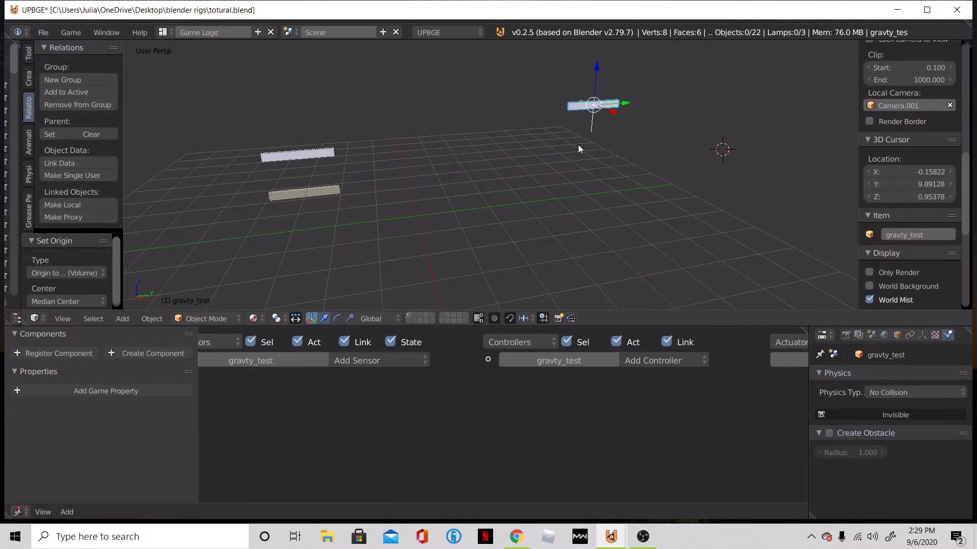
Step: Raise the highest bar along Z, farther above the lowest bar, and move the gravty_test instance to the second layer
right_click(293, 201)
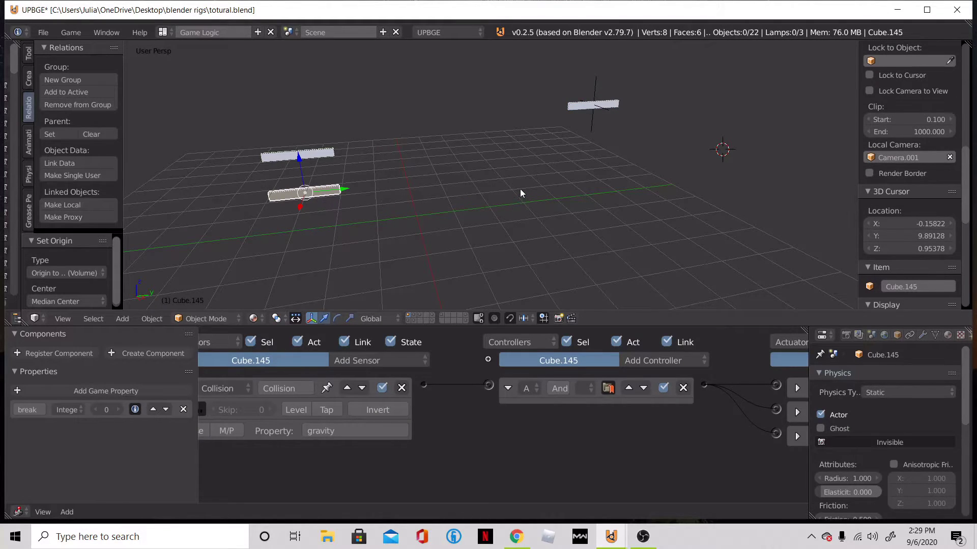
shift+middle_drag(351, 194, 512, 177)
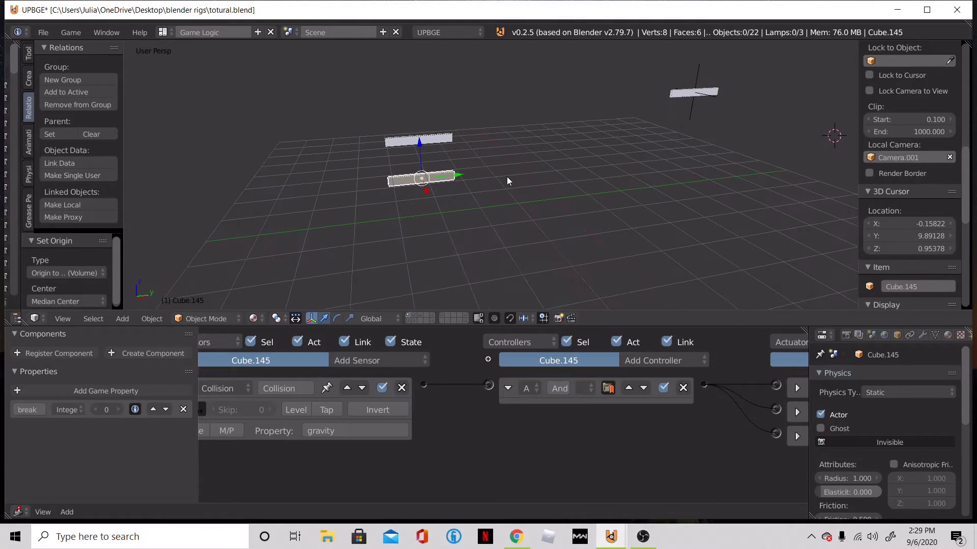
right_click(456, 138)
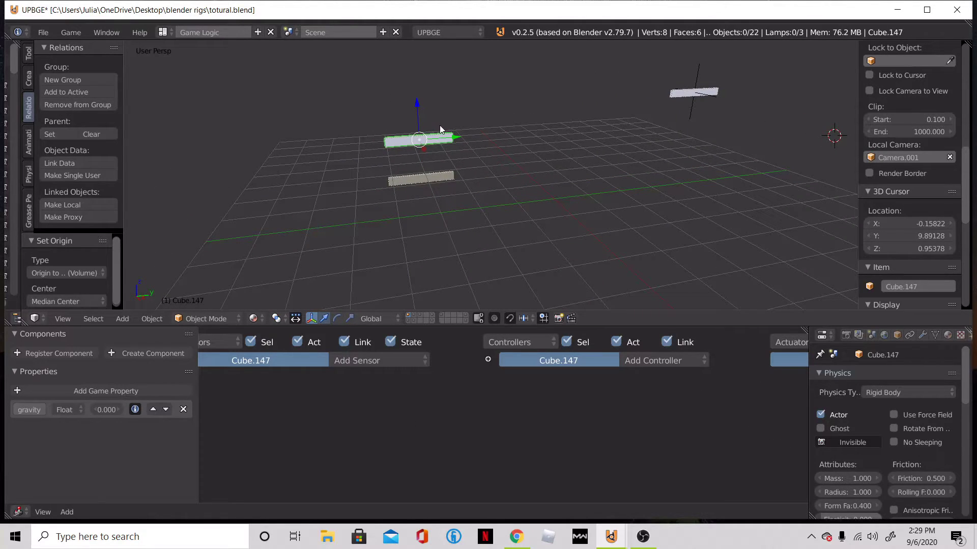
drag(416, 108, 440, 82)
middle_drag(708, 65, 569, 135)
middle_drag(583, 191, 549, 194)
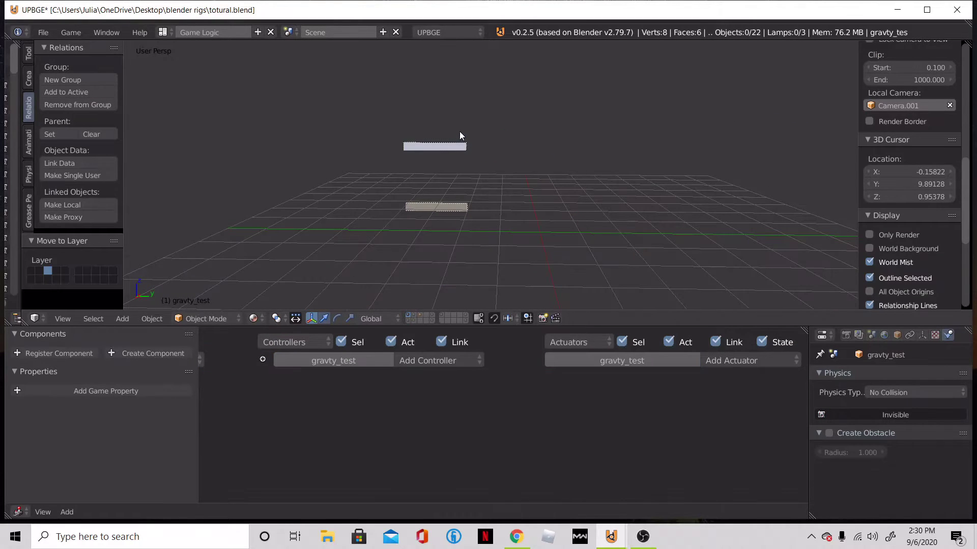
Step: Run the game twice to test the raised bar falling onto the lowest bar
key(p)
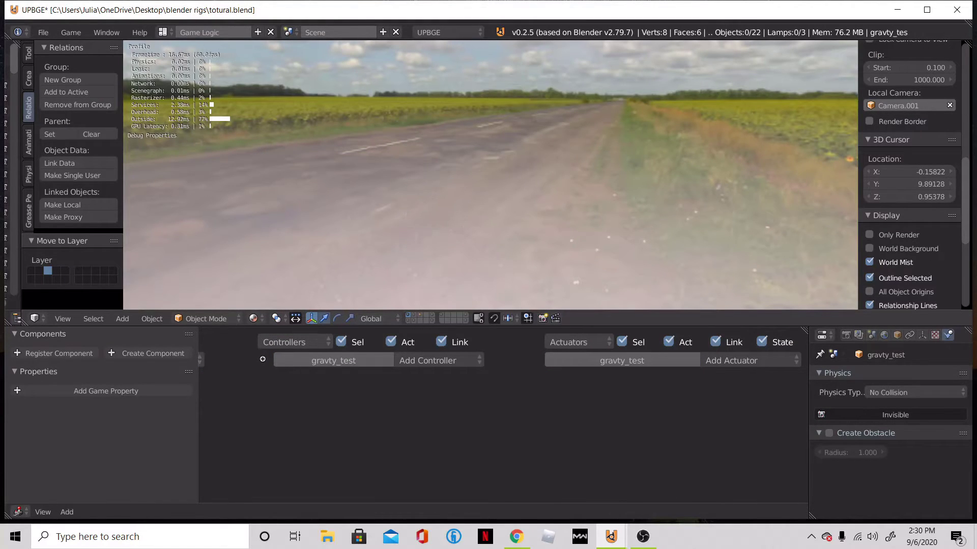
key(Escape)
key(p)
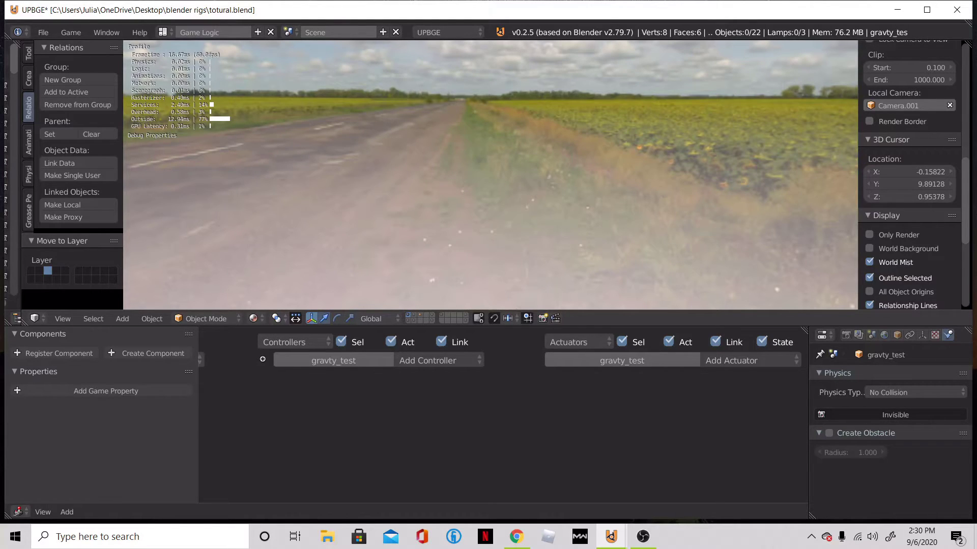
key(Escape)
Step: Apply the scale of the lowest bar, Cube.145, and run the game briefly
right_click(513, 210)
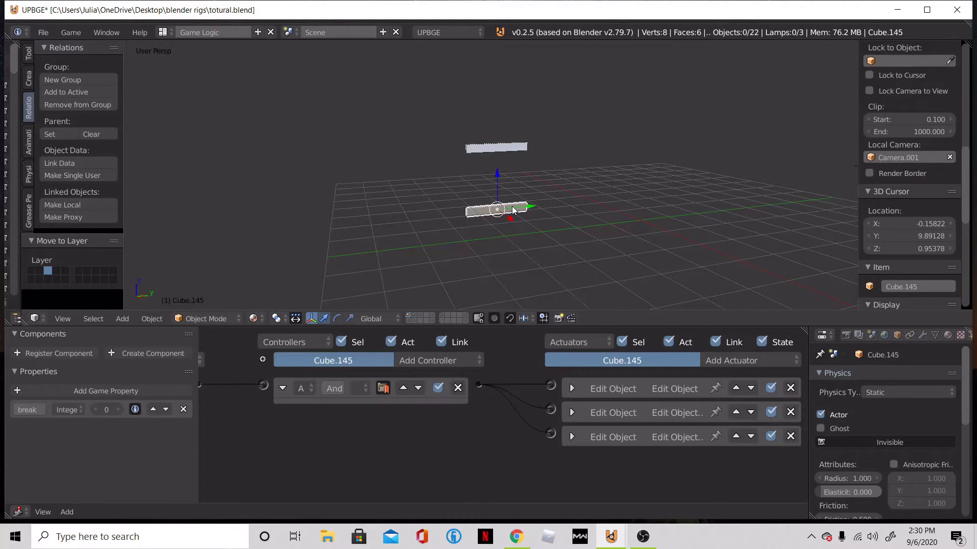
key(ctrl+a)
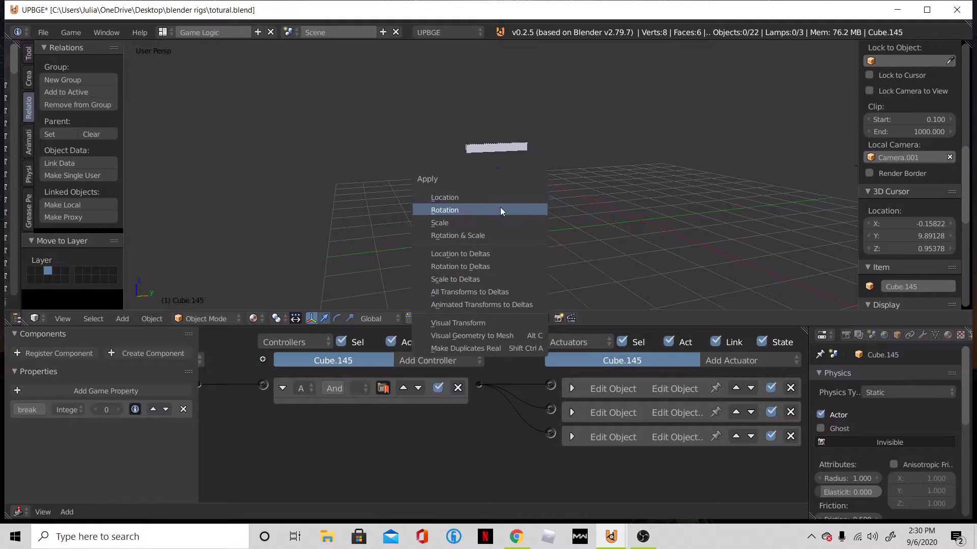
click(483, 223)
key(p)
key(Escape)
Step: Replace Cube.147 with gravty_test as the spawned object in the lowest bar's second Edit Object actuator, with the second layer shown
click(572, 413)
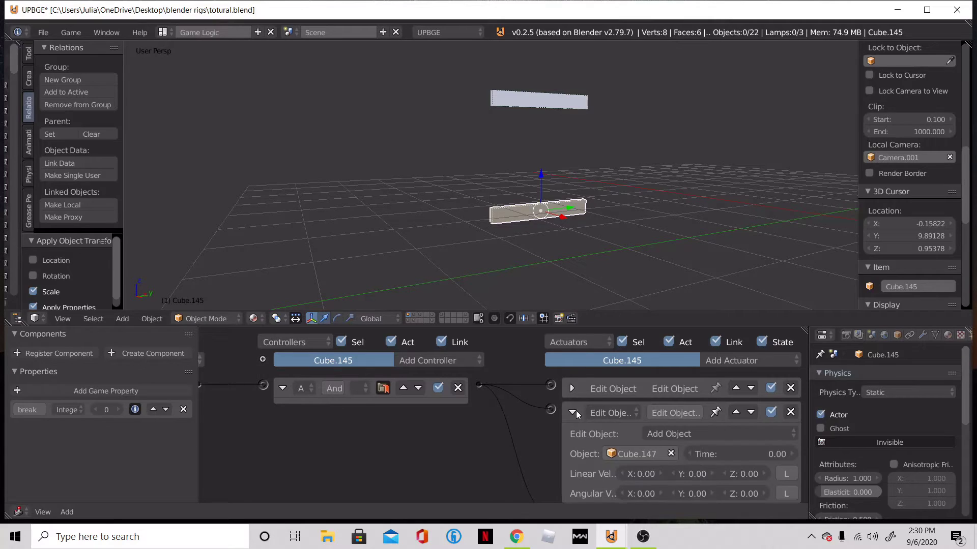
scroll(576, 411, down, 1)
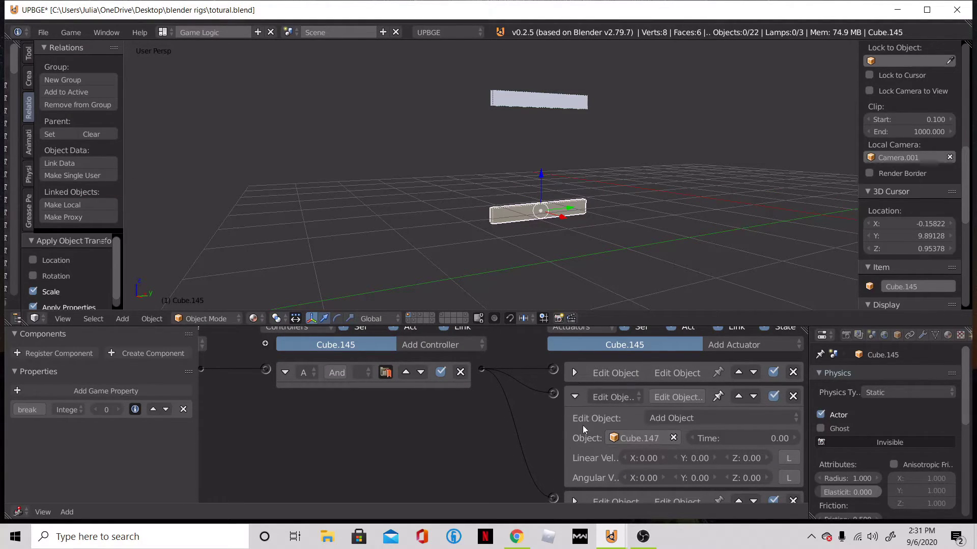
click(640, 438)
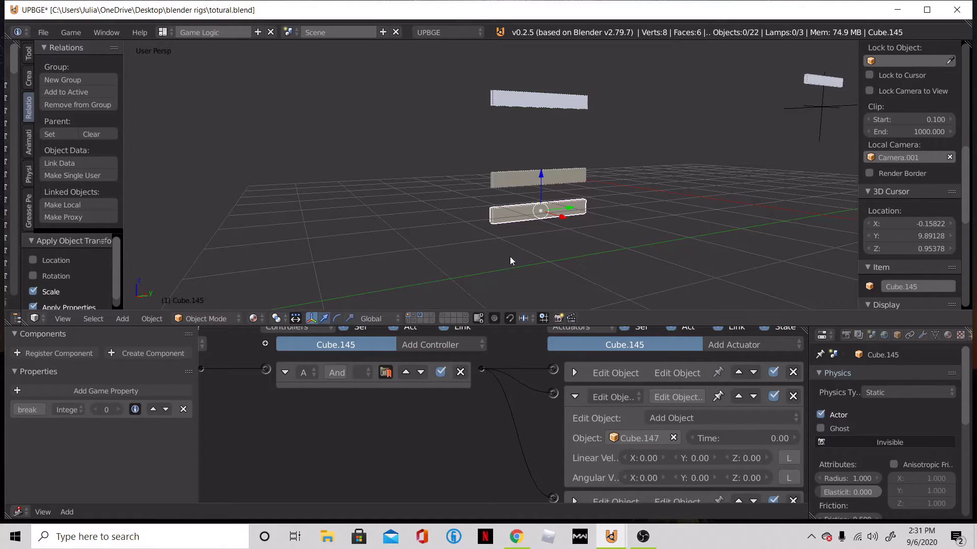
click(666, 439)
key(Escape)
click(674, 440)
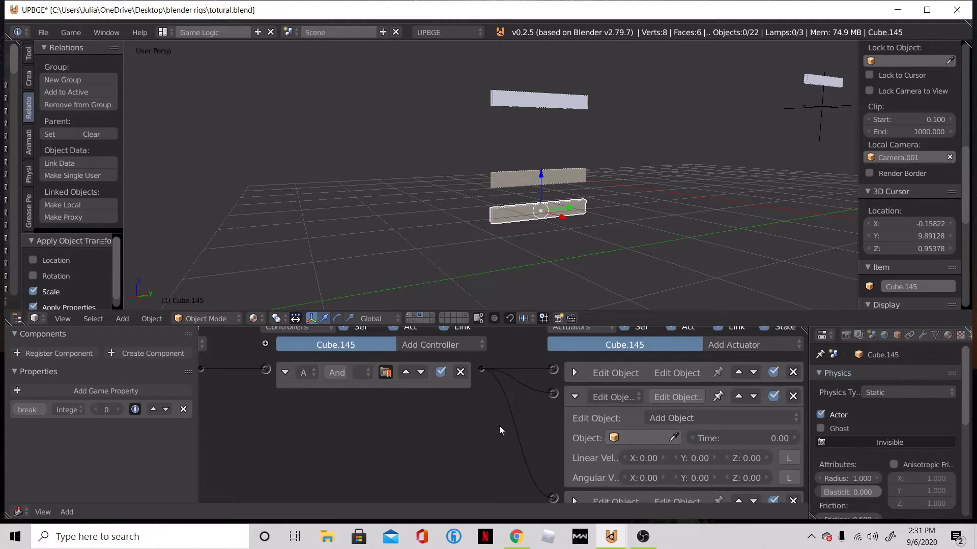
click(643, 437)
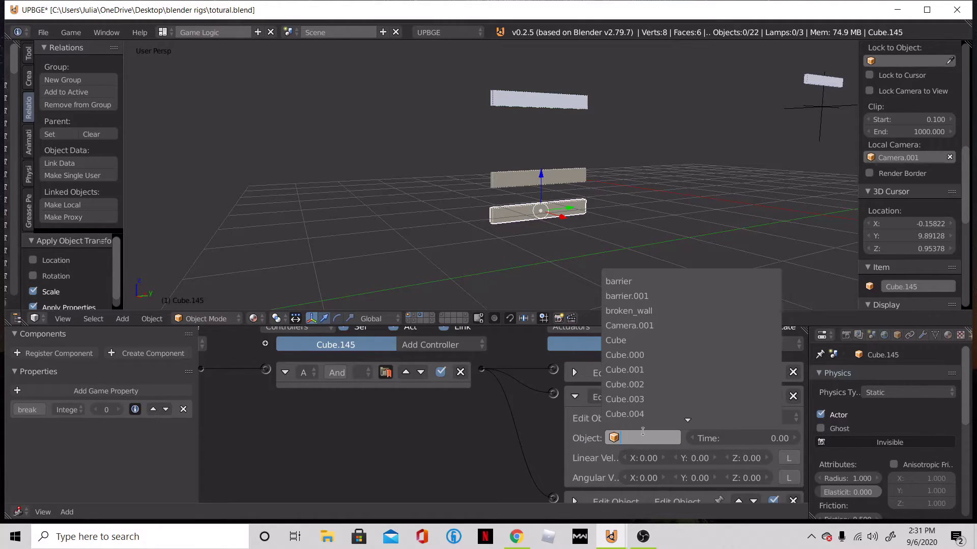
text(gra)
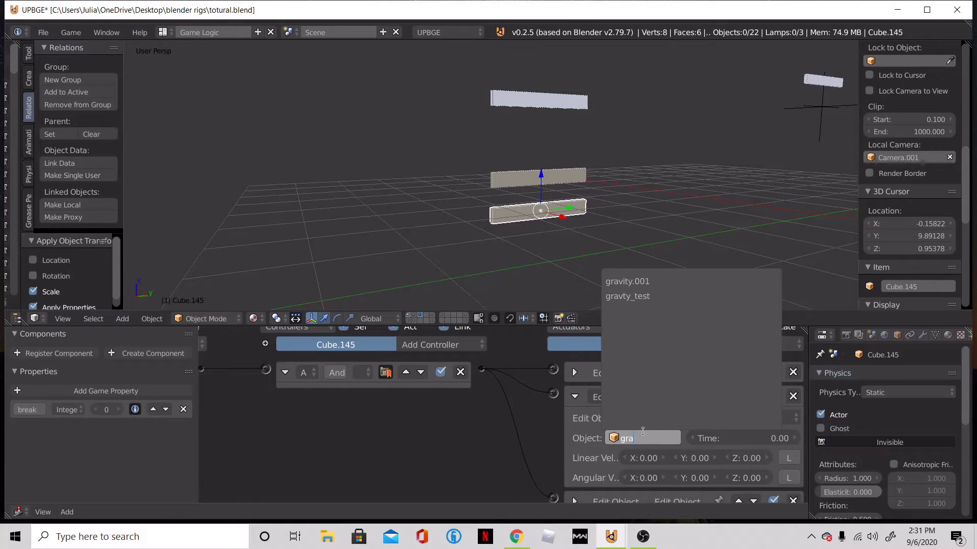
click(667, 301)
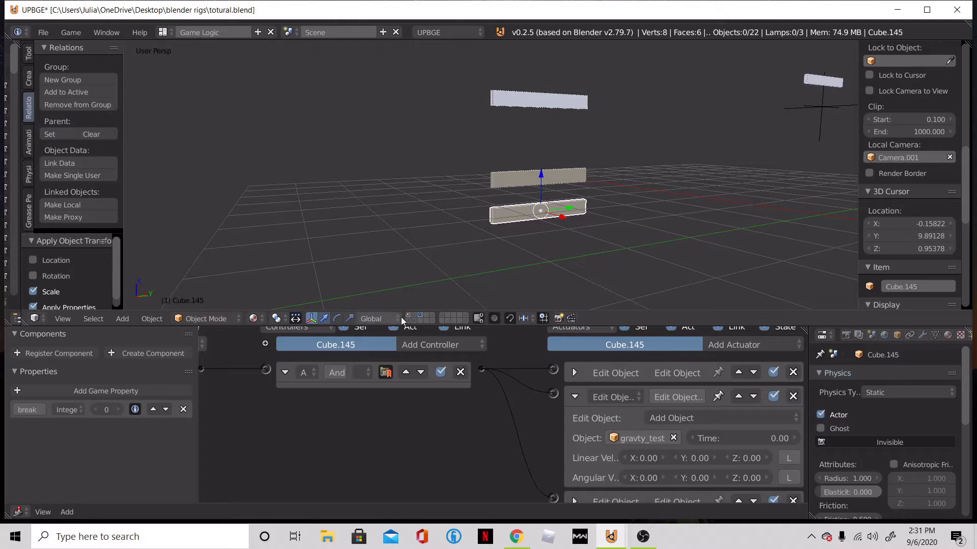
Step: Run the game repeatedly to test spawning gravty_test on collision, and select the highest bar, Cube.147, to inspect its logic
middle_drag(545, 288, 526, 219)
key(p)
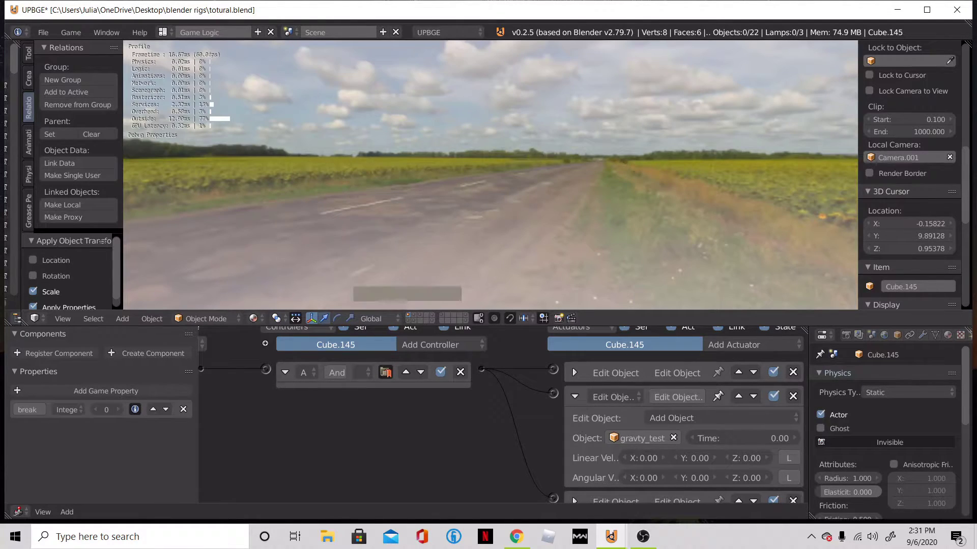
key(Escape)
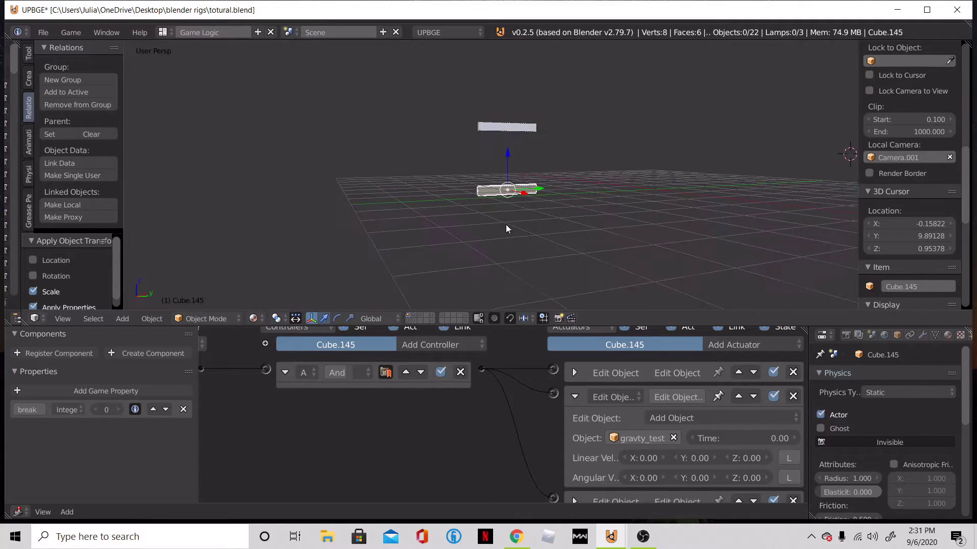
key(p)
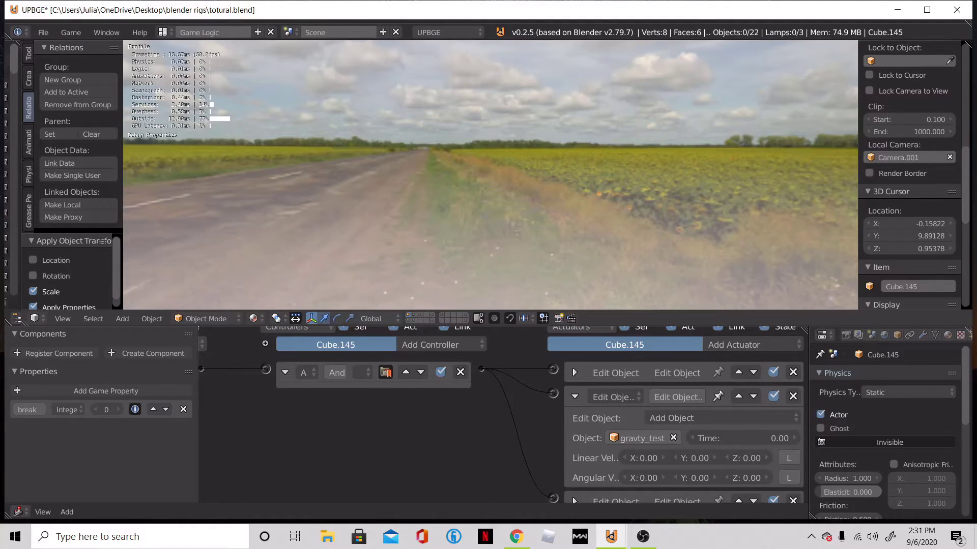
key(Escape)
key(p)
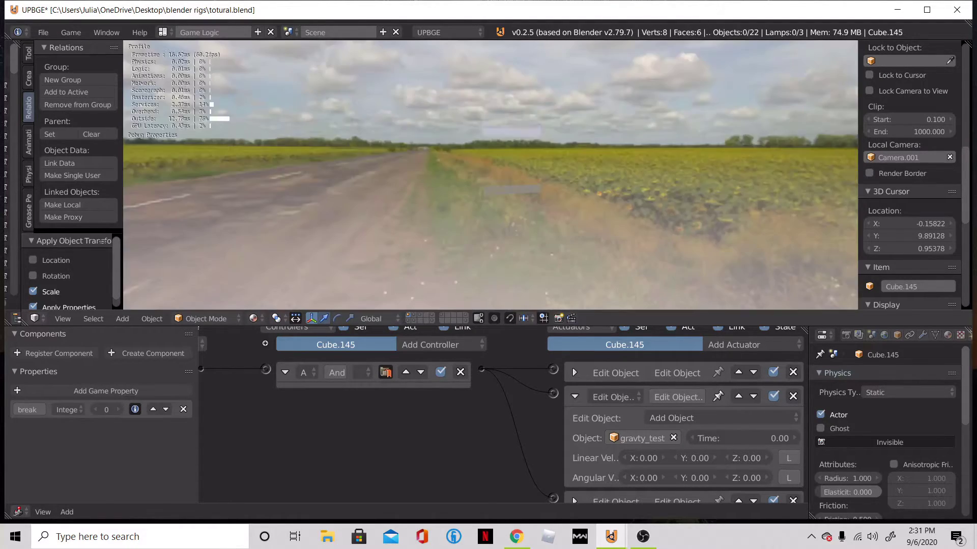
key(Escape)
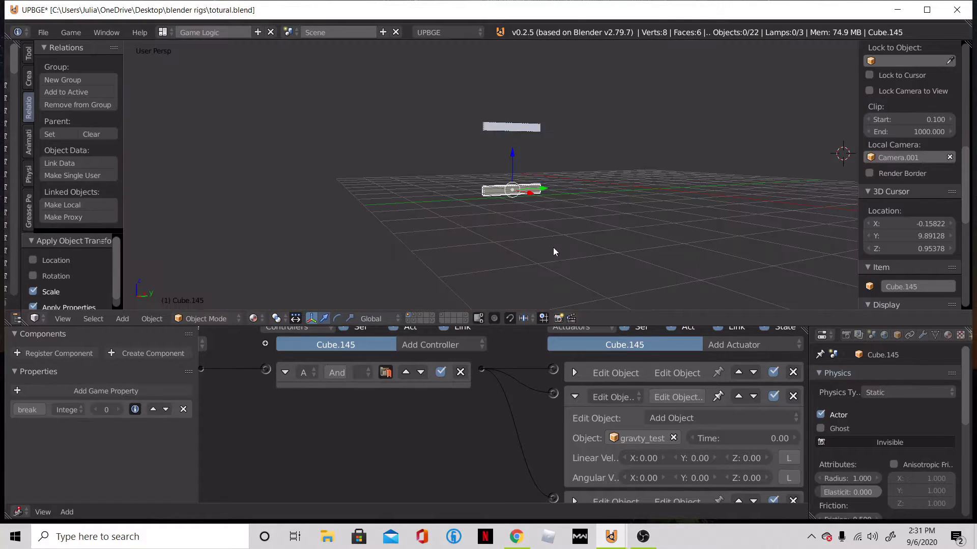
key(p)
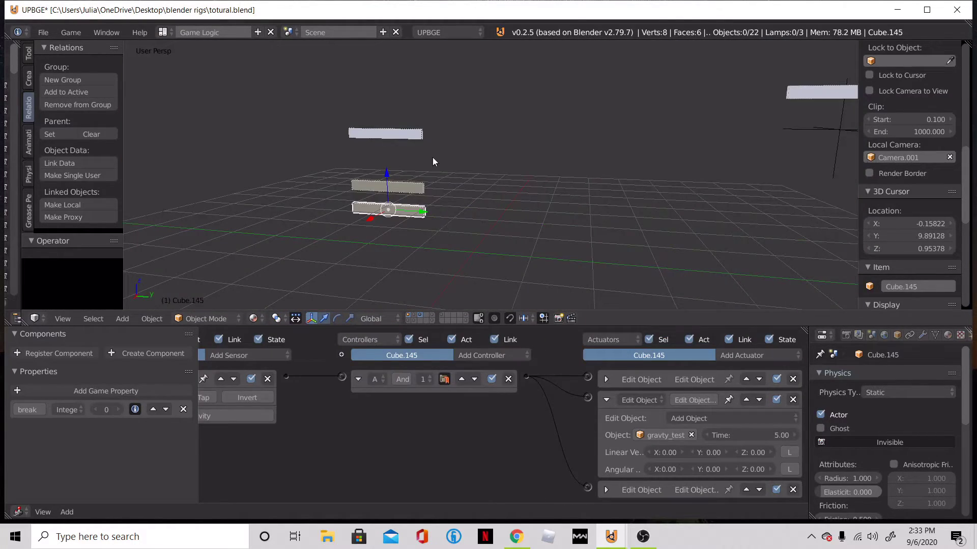
right_click(399, 107)
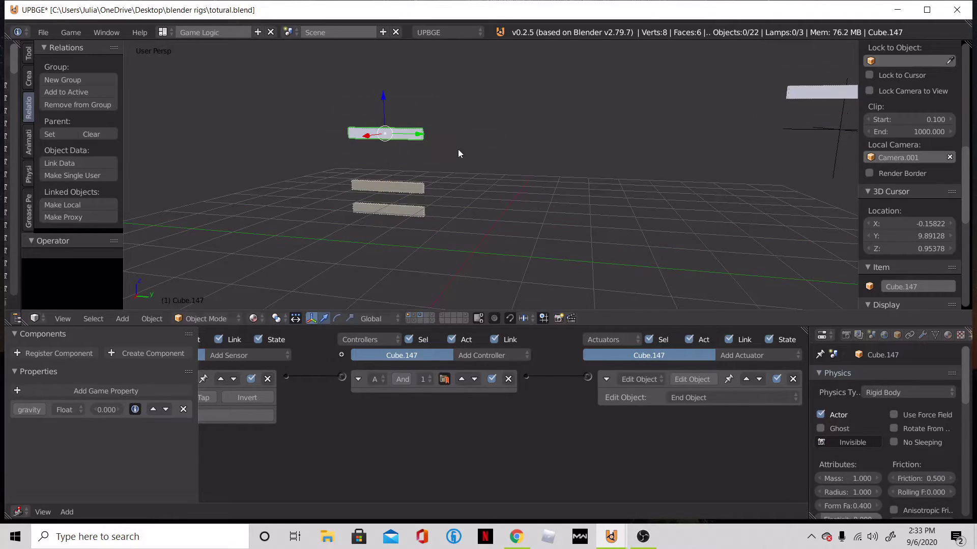
Step: Move the highest bar, Cube.147, to layer 15 and test the game with a large cube above the remaining bar
key(m)
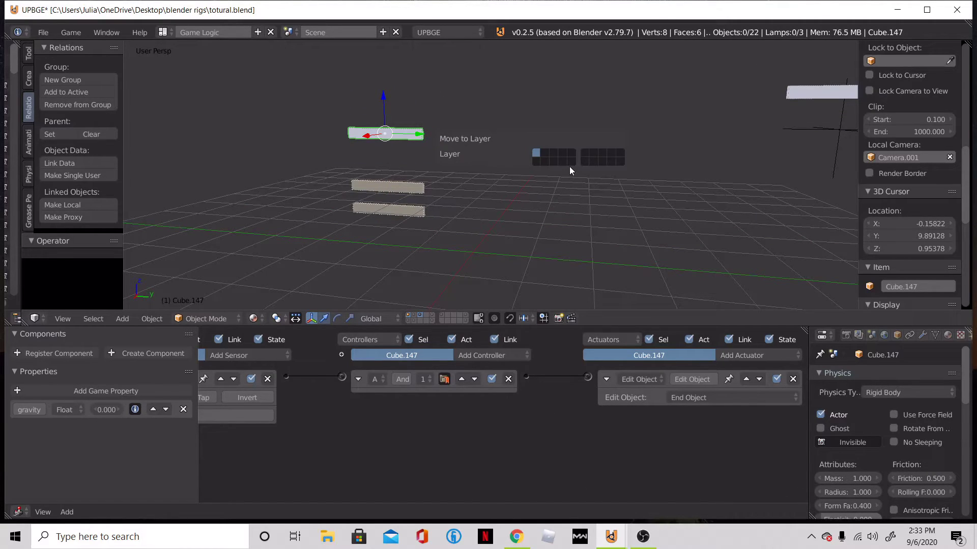
click(572, 164)
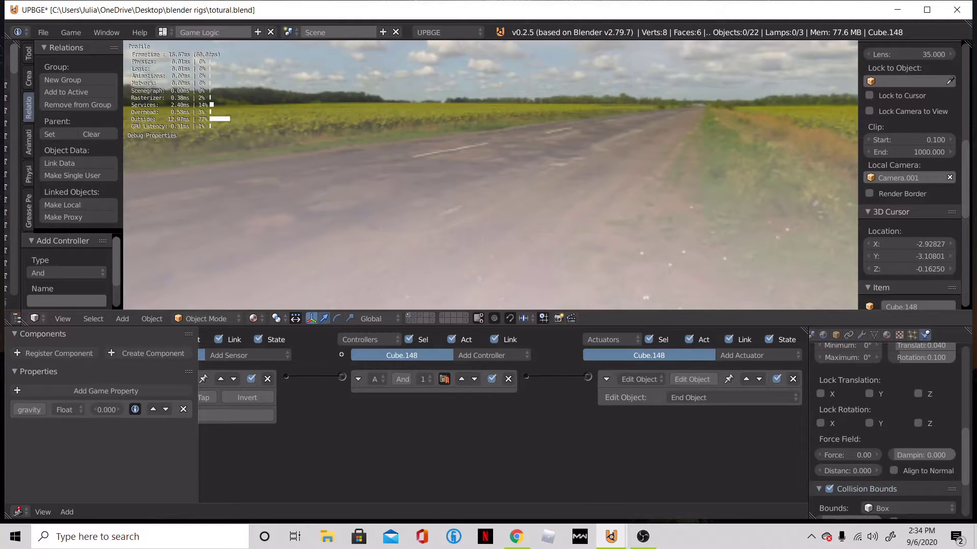
key(Escape)
Step: Remove the bar below the large cube, Cube.145, from its group and raise it 1.295 along Z
right_click(448, 191)
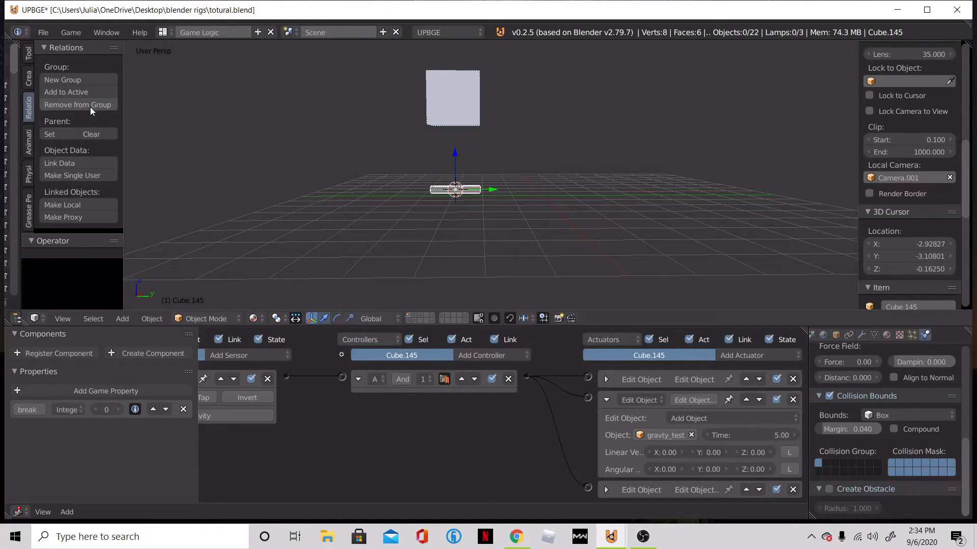
click(78, 104)
drag(455, 156, 456, 118)
Step: Apply the rotation of Cube.145 and run the game before and after to test the large cube falling onto it
key(p)
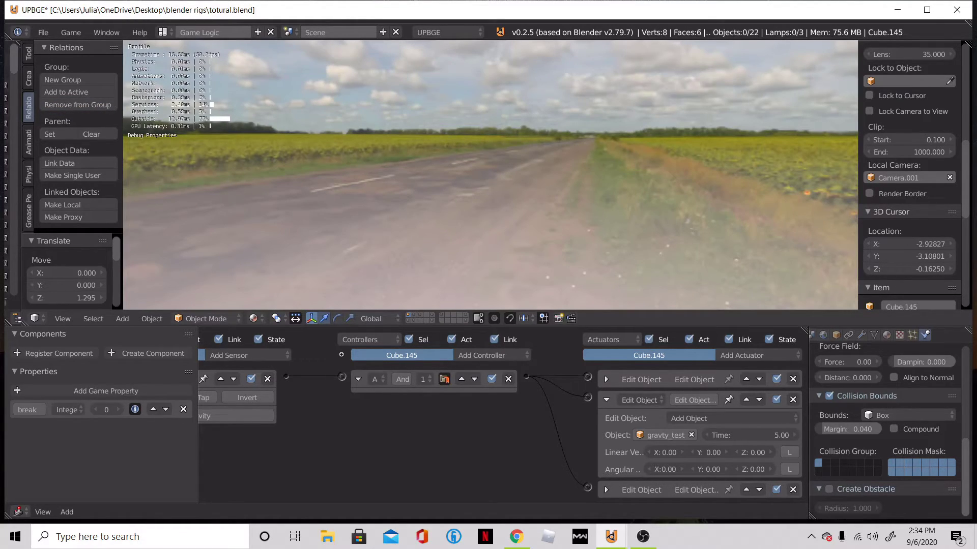
key(Escape)
key(ctrl+a)
click(450, 174)
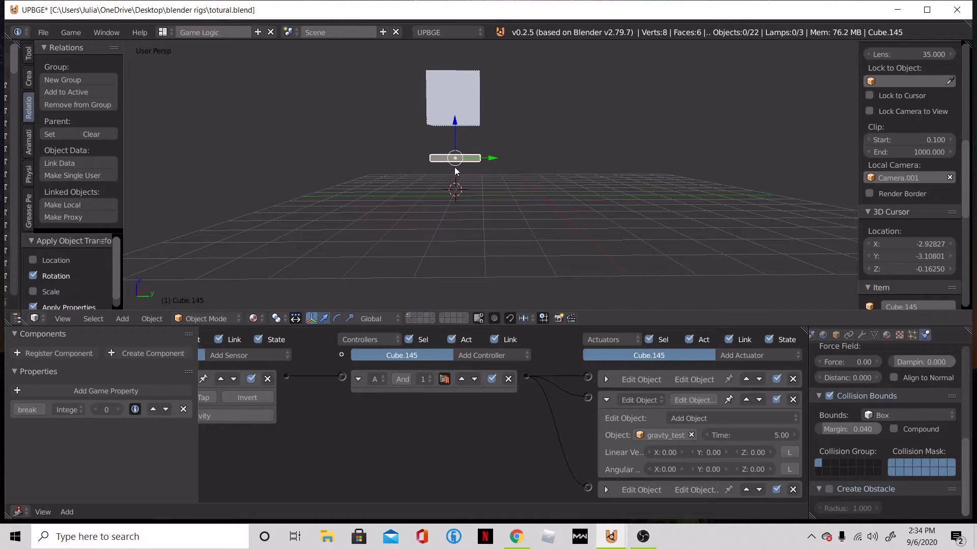
key(p)
key(Escape)
click(459, 119)
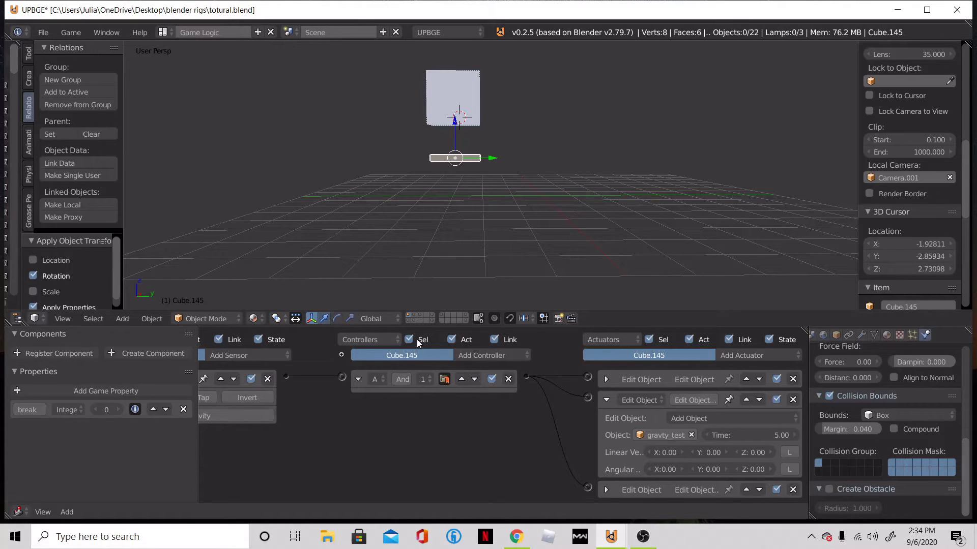
middle_drag(487, 110, 513, 136)
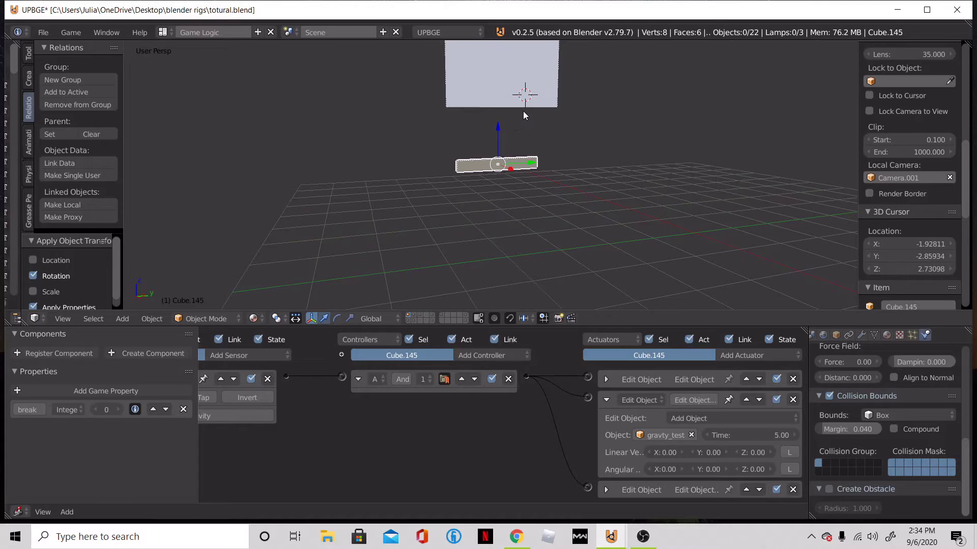
key(p)
key(Escape)
Step: Duplicate the bar twice upward along Z to form a stack of three bars beneath the large cube
key(shift+d)
key(z)
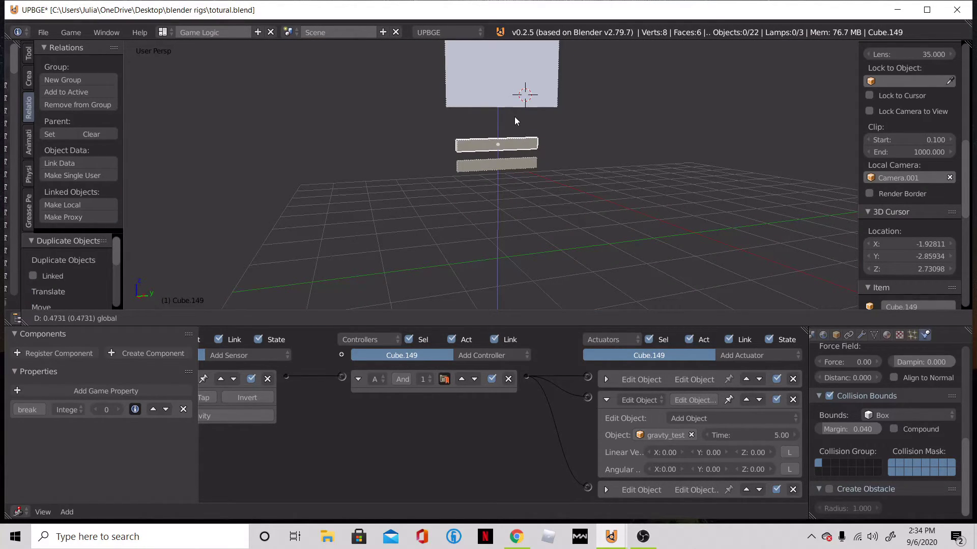
click(517, 109)
key(shift+d)
key(z)
click(516, 77)
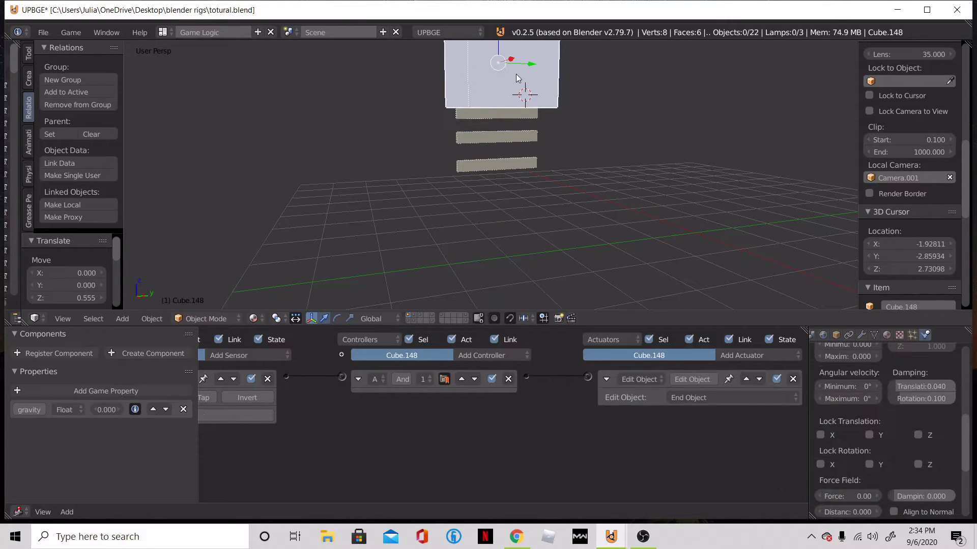
Step: Run the game with the large cube above the stack, then lower the cube 3.225 along Z and run it again
key(p)
key(Escape)
drag(497, 61, 498, 195)
key(p)
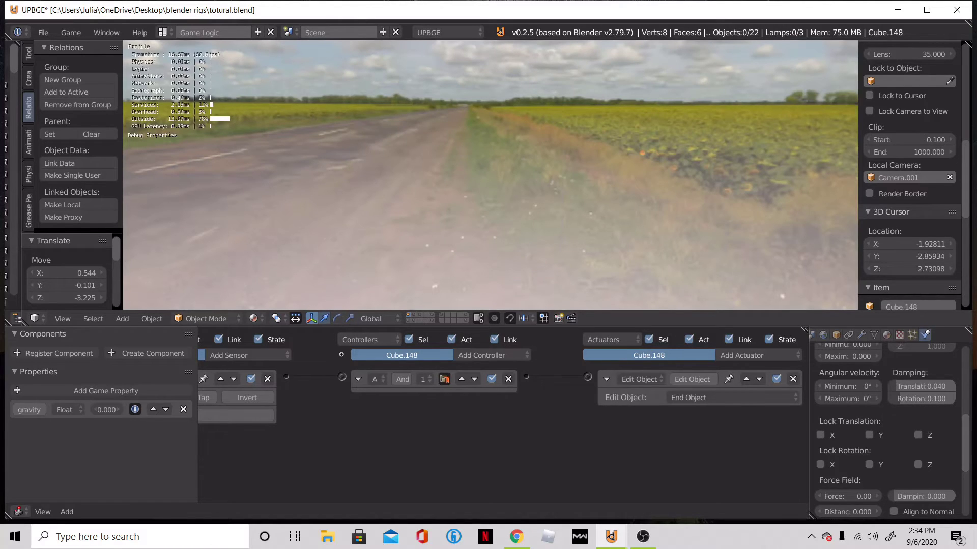
key(Escape)
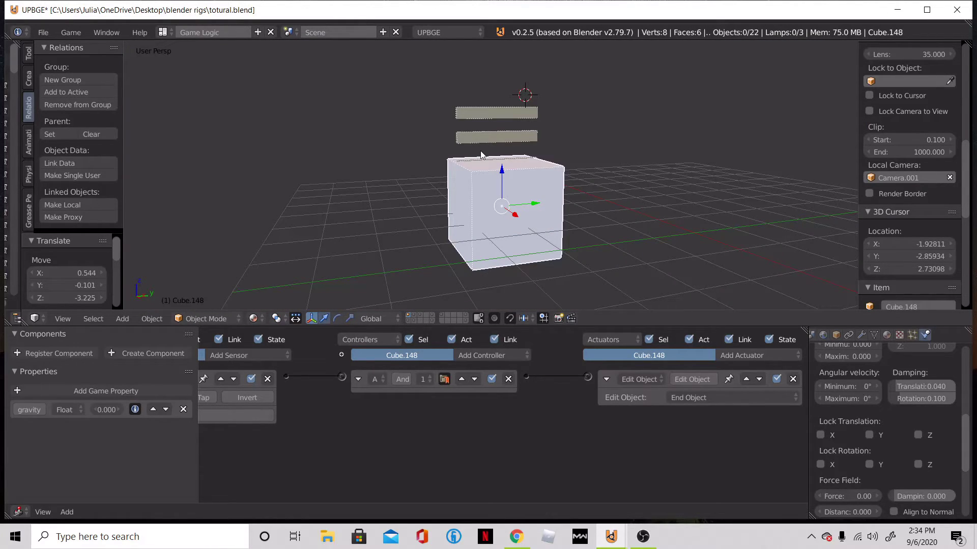
Step: Delete the large cube and the two duplicated bars, keeping only Cube.145
key(x)
key(Delete)
middle_drag(489, 163, 464, 185)
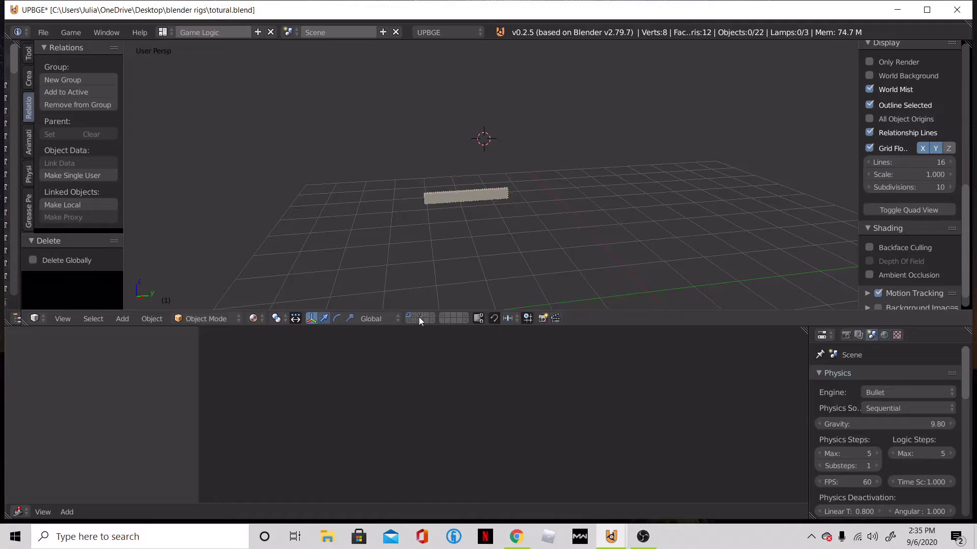
Step: Examine the objects on the other layers, including Cube.147 and gravty_test, and return to the first layer
click(431, 321)
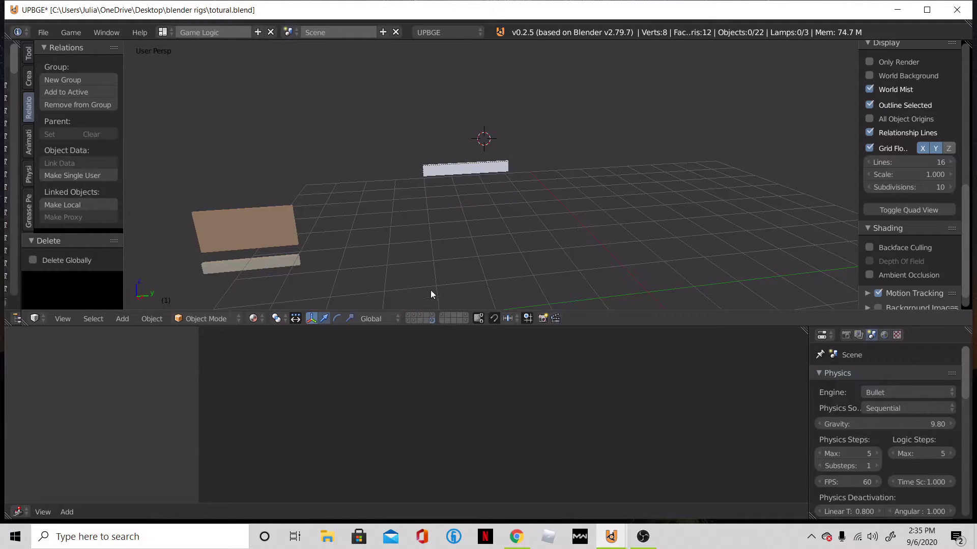
right_click(476, 169)
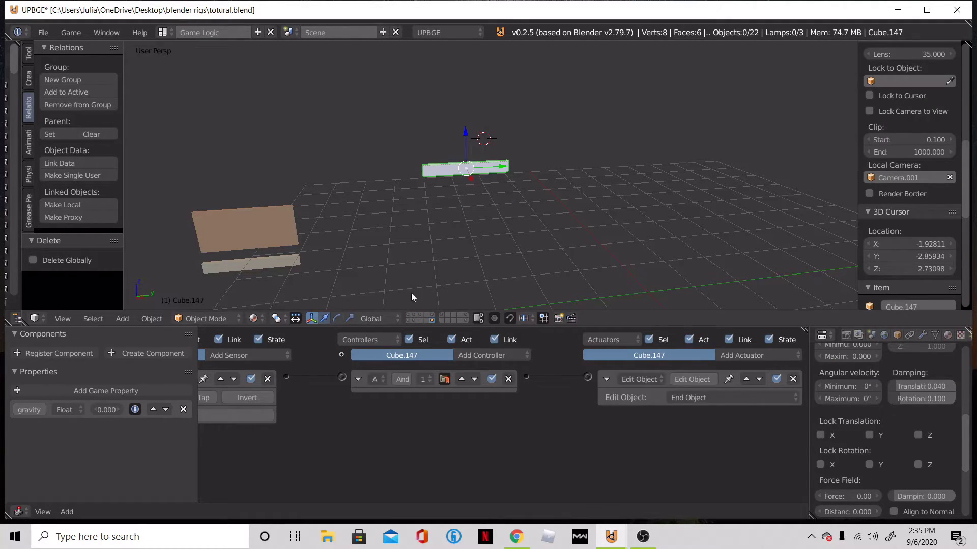
click(432, 316)
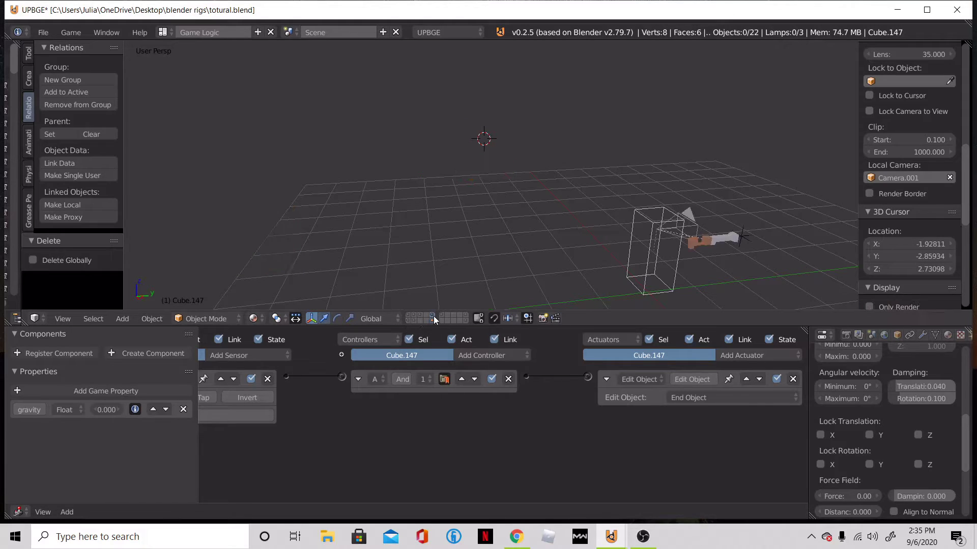
click(420, 316)
scroll(559, 250, down, 1)
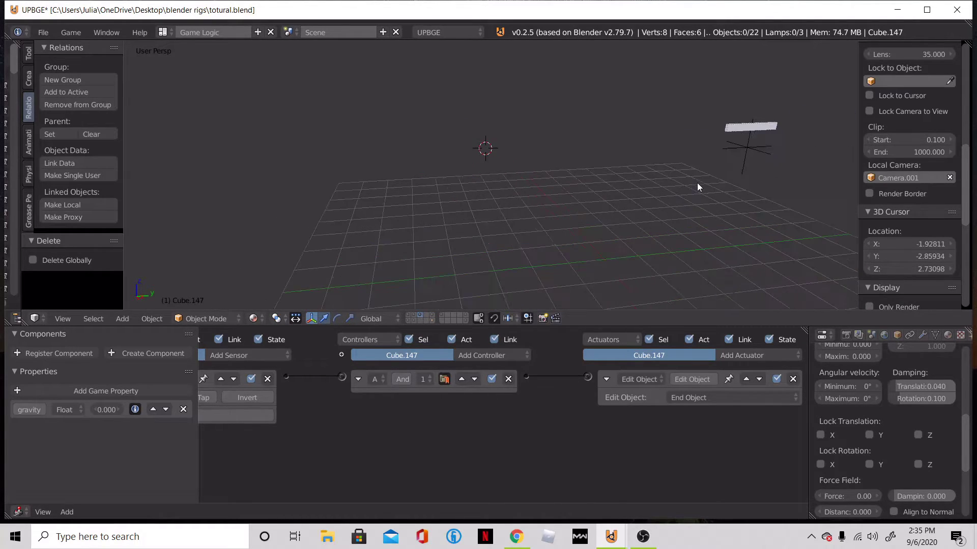
right_click(722, 131)
click(422, 319)
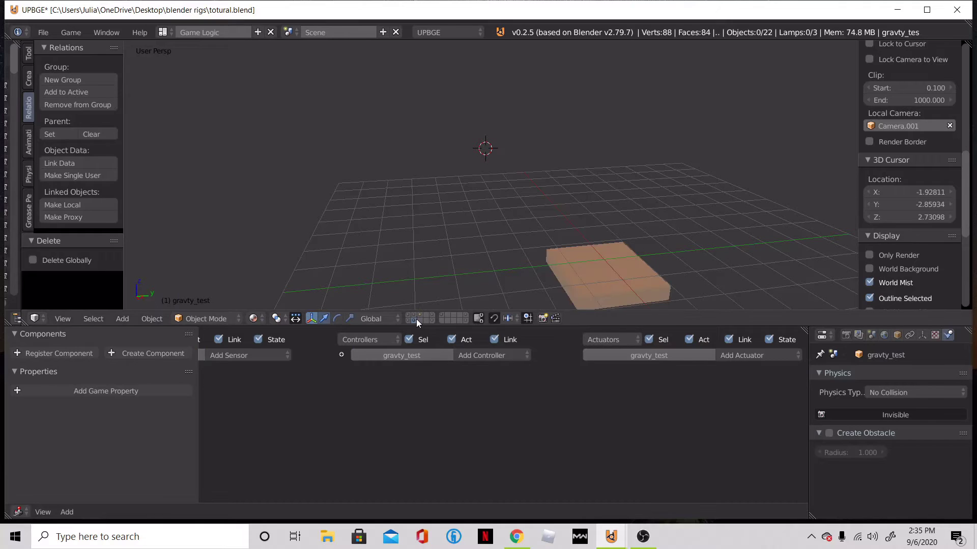
click(416, 319)
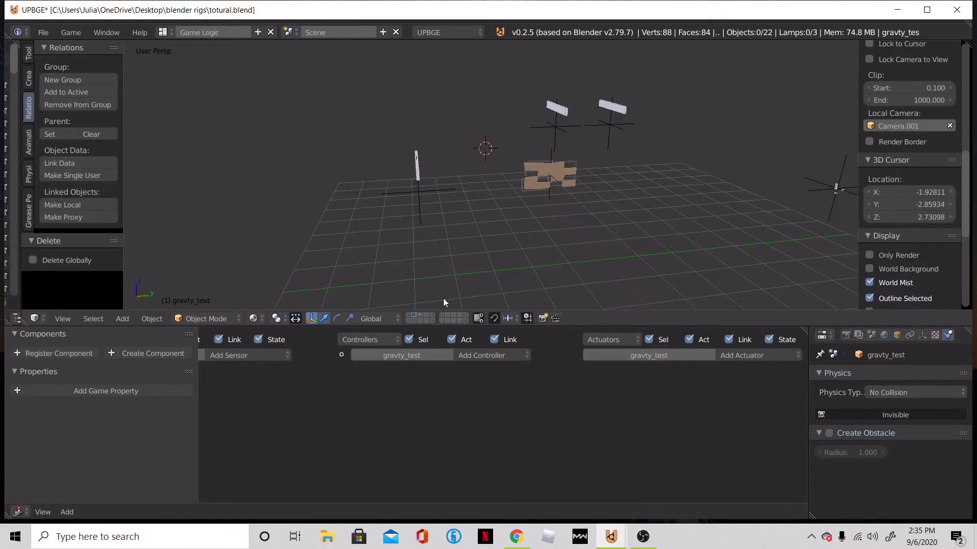
click(411, 316)
scroll(509, 185, up, 2)
Step: Duplicate Cube.145 straight up along Z in the right orthographic view to make an upper crossbar
right_click(486, 211)
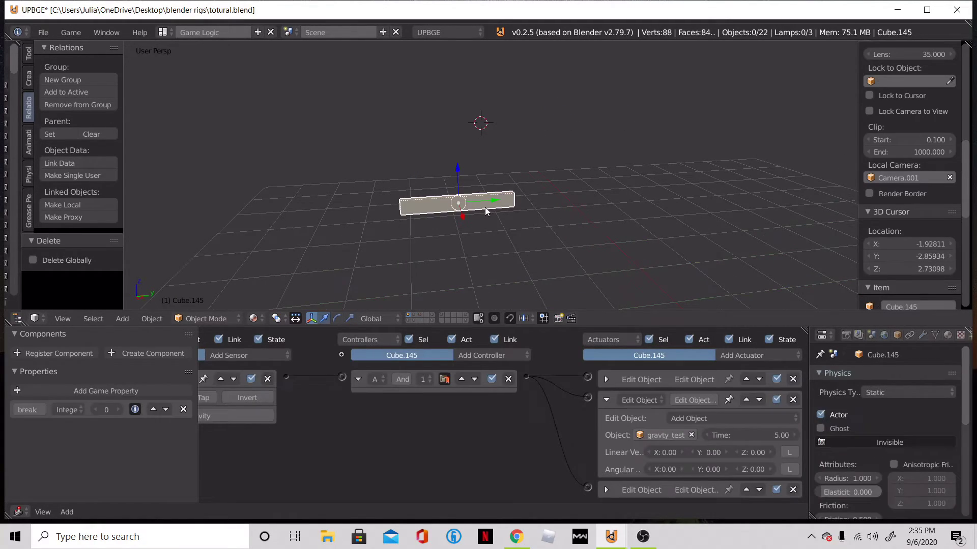
middle_drag(547, 186, 614, 216)
key(KP_Decimal)
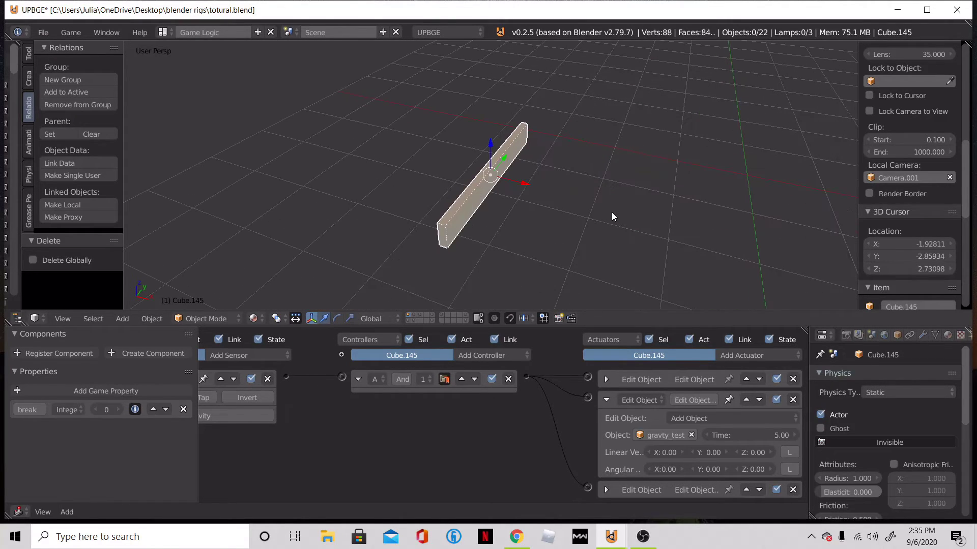
key(KP_3)
key(KP_5)
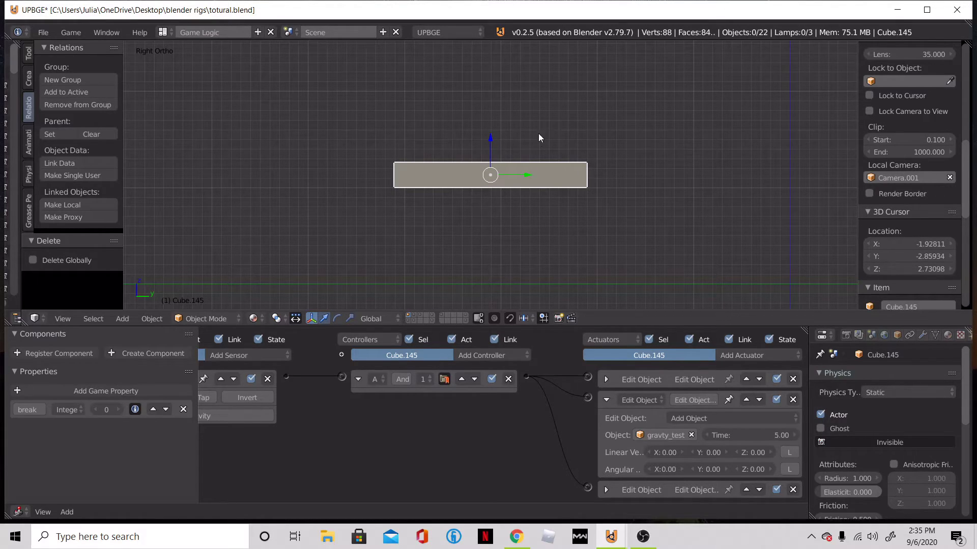
scroll(548, 148, down, 1)
shift+scroll(549, 153, up, 4)
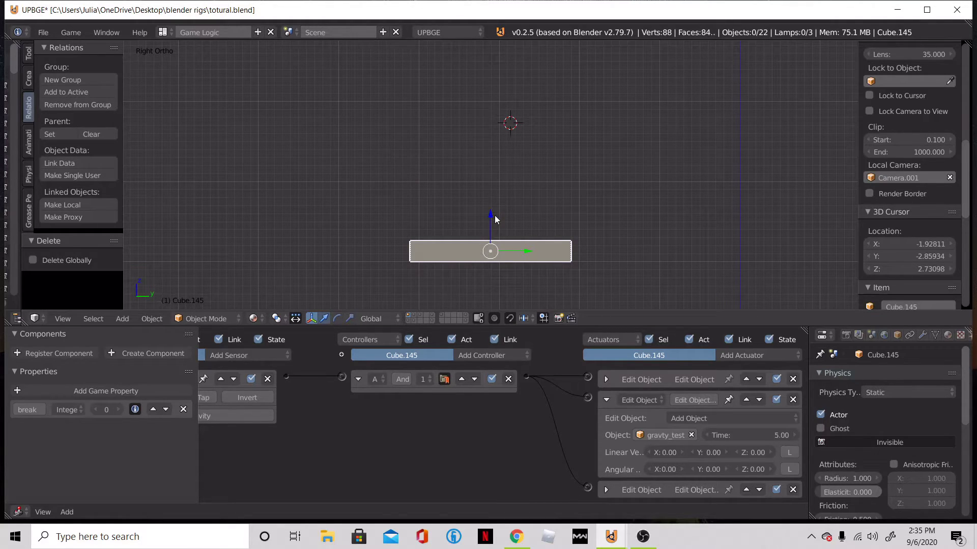
key(shift+d)
key(z)
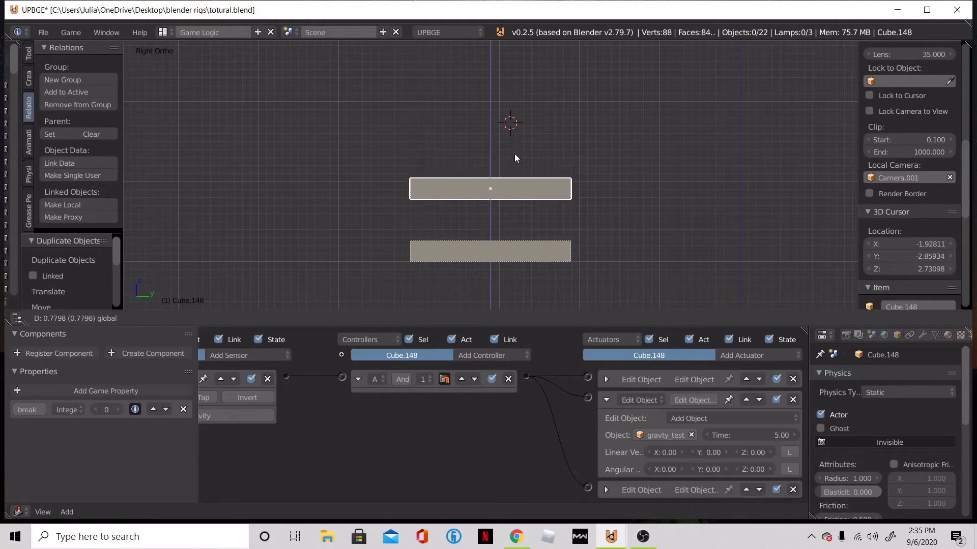
click(519, 136)
Step: Duplicate the upper crossbar, rotate the copy about 90° around X, and move it -0.761 along Y as one upright
key(shift+d)
key(Escape)
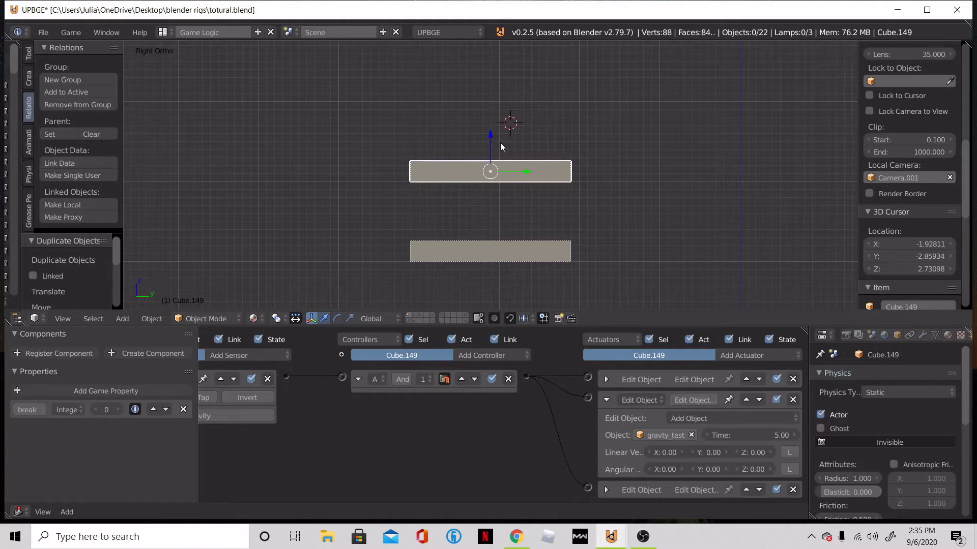
key(r)
key(x)
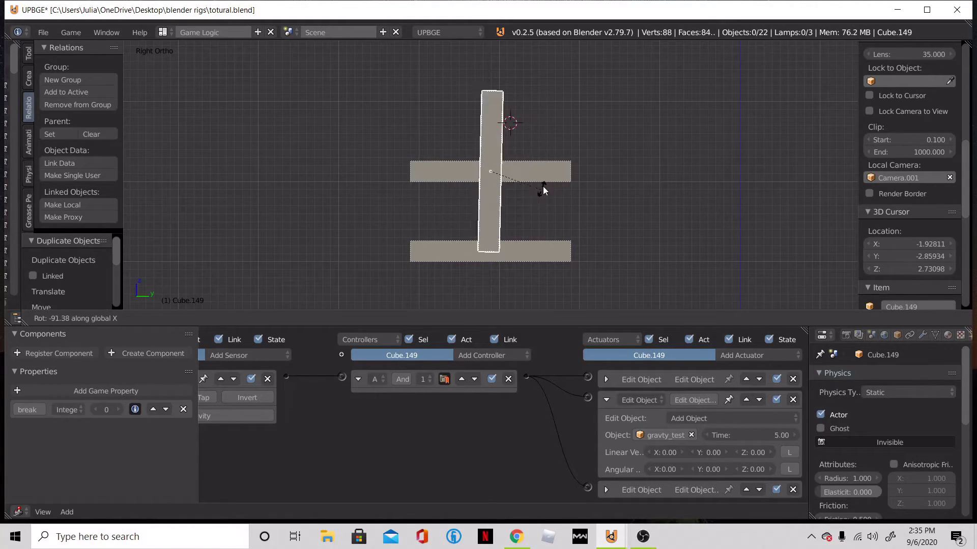
click(538, 186)
key(g)
click(474, 192)
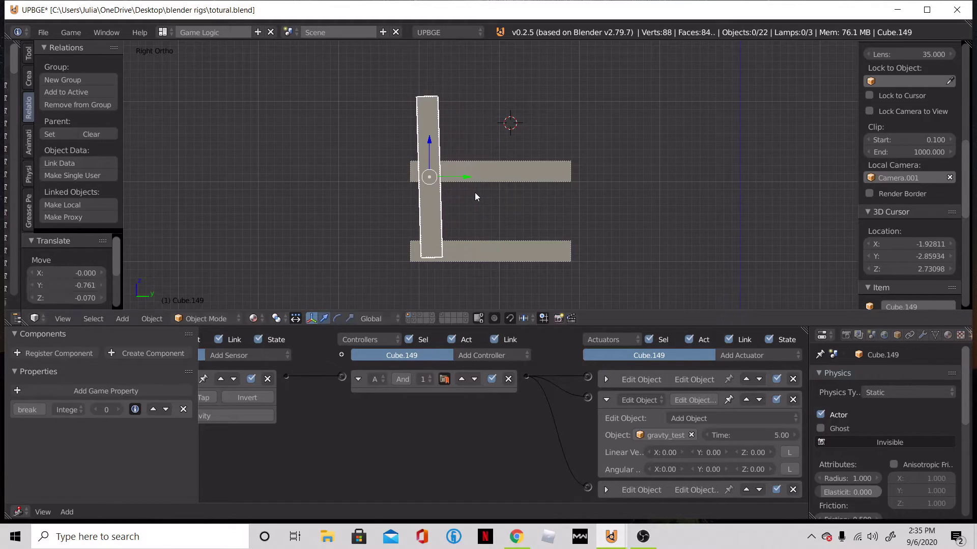
Step: Duplicate the upright to the opposite end of the crossbars, rotate it -5.32° around X, and shift it 0.146 along Y
key(shift+d)
click(601, 199)
key(r)
key(x)
click(617, 212)
key(g)
click(621, 212)
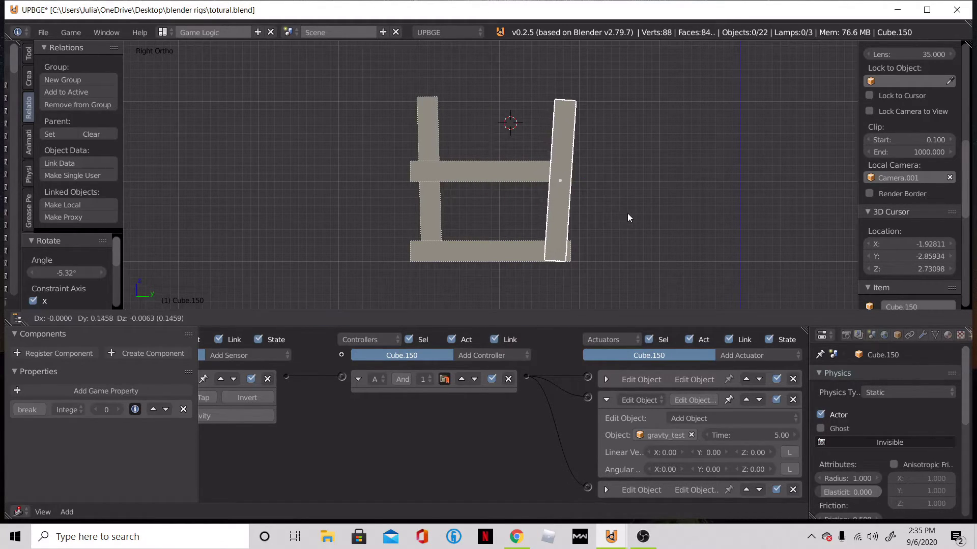
Step: Select the upper crossbar, Cube.148, and snap the 3D cursor to it
middle_drag(559, 203, 460, 305)
scroll(505, 197, down, 4)
scroll(502, 201, up, 3)
shift+right_click(497, 175)
key(shift+s)
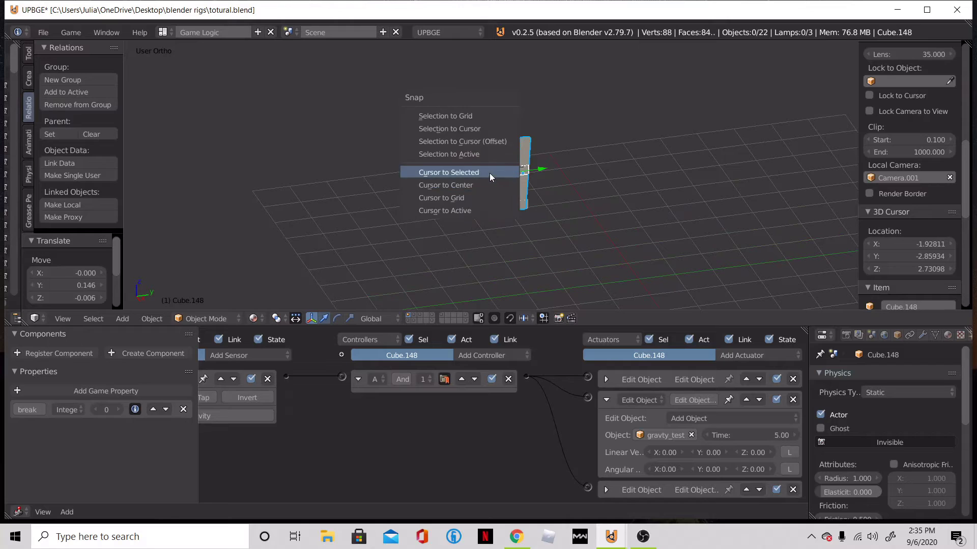
click(489, 172)
Step: Add a cube at the 3D cursor and raise it above the frame as a Rigid Body with a gravity float property
key(shift+a)
mouse_move(490, 172)
click(521, 190)
drag(509, 181, 510, 50)
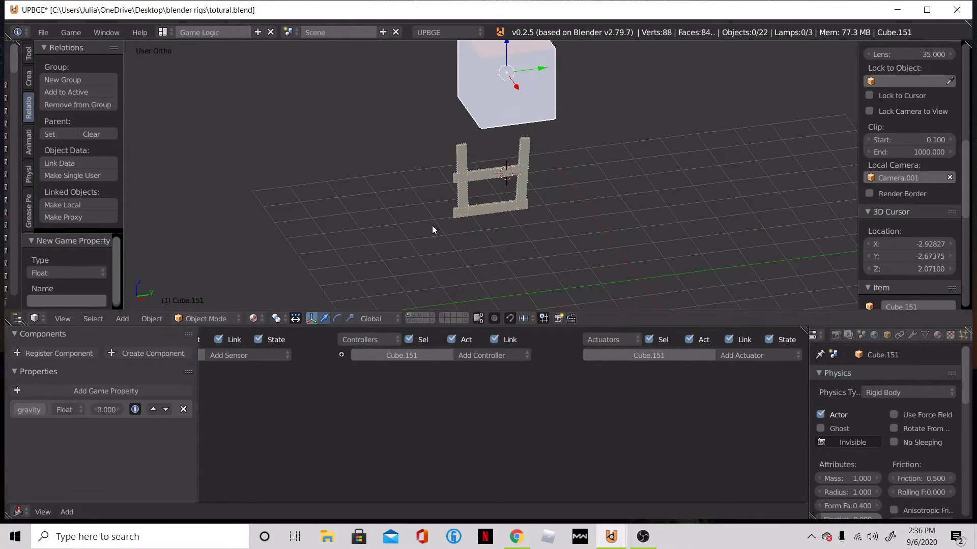
Step: Run the game with the cube above the frame and again with it lowered, then delete the cube
key(p)
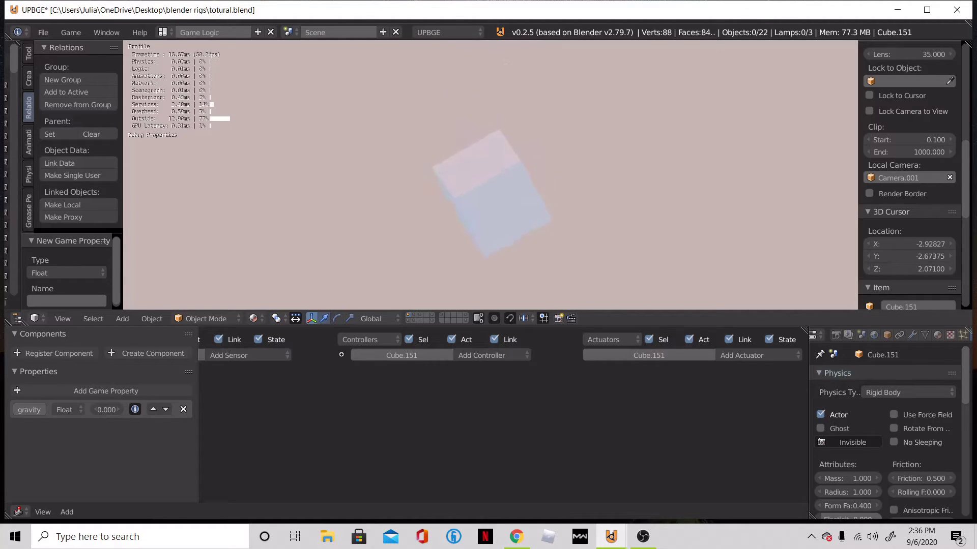
key(Escape)
drag(514, 48, 535, 212)
key(p)
key(Escape)
key(p)
key(Escape)
key(x)
click(494, 220)
Step: Expand the first Edit Object actuator of the frame's lowest bar, Cube.145, and check the neighbouring layers
click(604, 396)
click(607, 380)
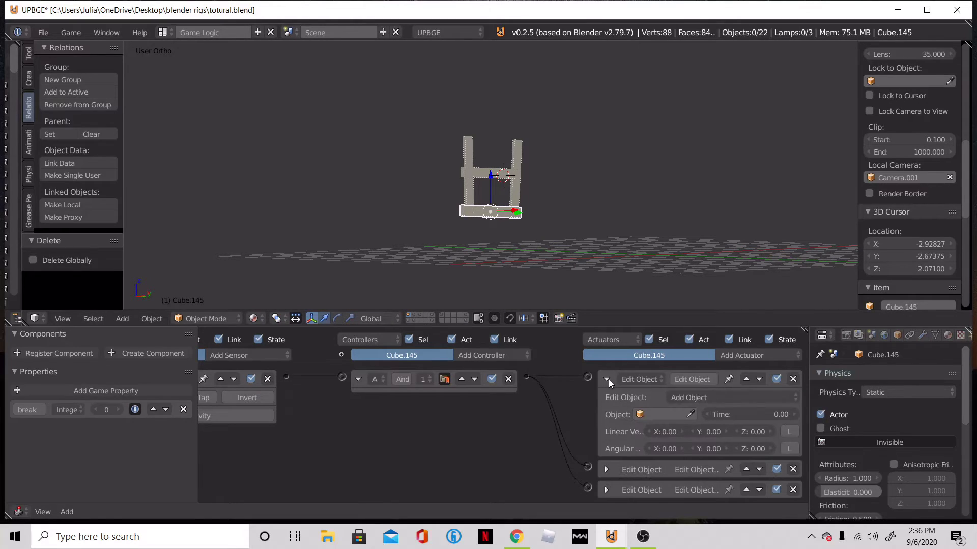
click(417, 315)
click(420, 315)
click(409, 315)
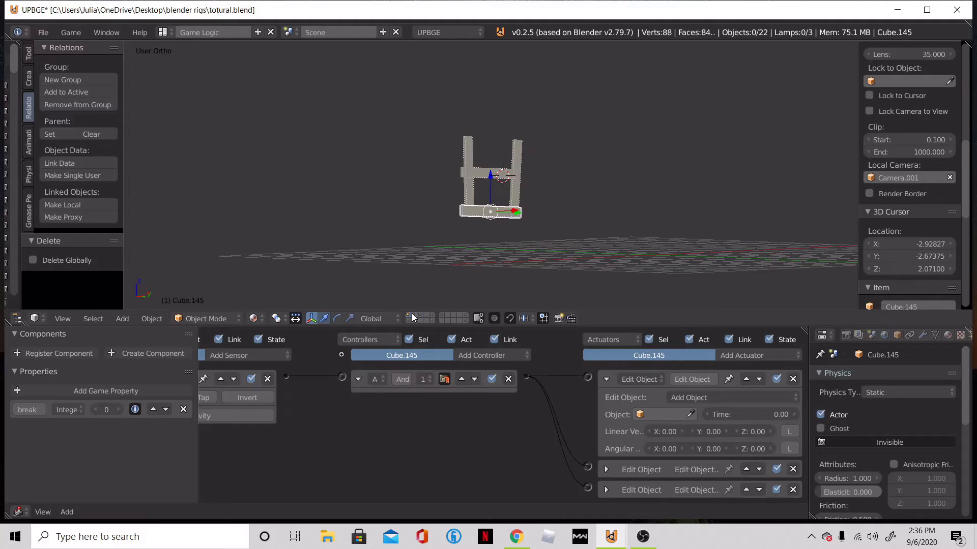
Step: Duplicate the frame's lowest bar and move the copy 0.979 down along Z
middle_drag(546, 210, 498, 213)
key(shift+d)
key(z)
click(501, 215)
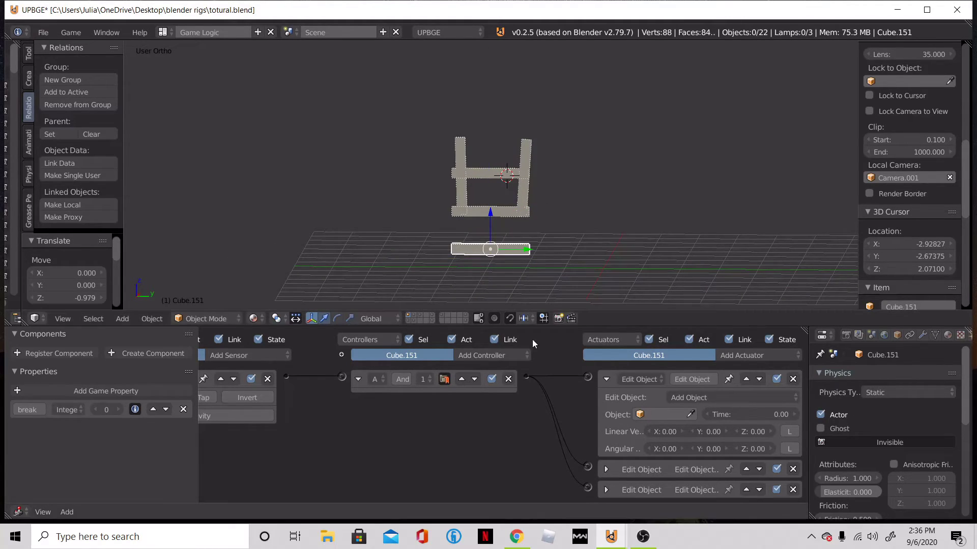
Step: Remove the three Edit Object actuators, the And controller and the Collision sensor from the duplicated bar, Cube.151
click(795, 380)
click(795, 380)
click(795, 380)
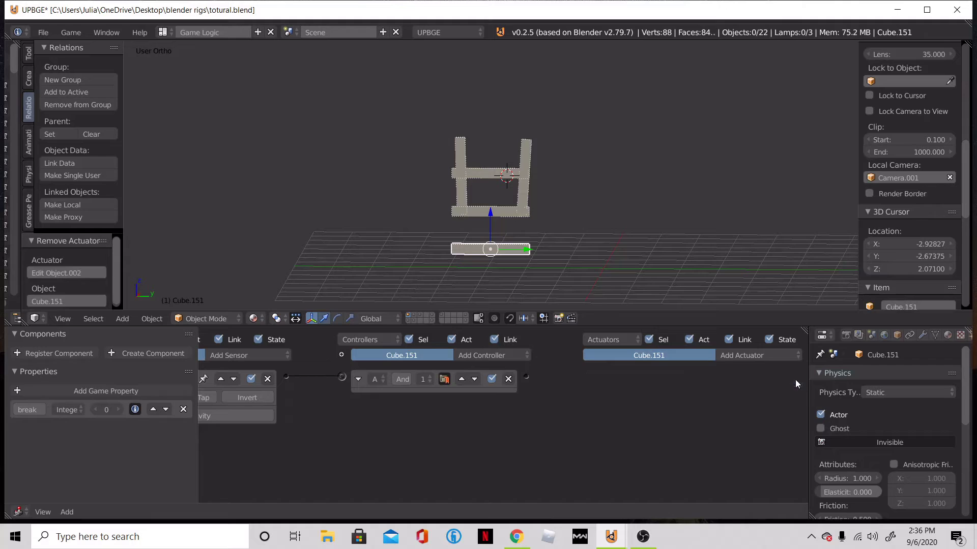
click(508, 380)
click(268, 379)
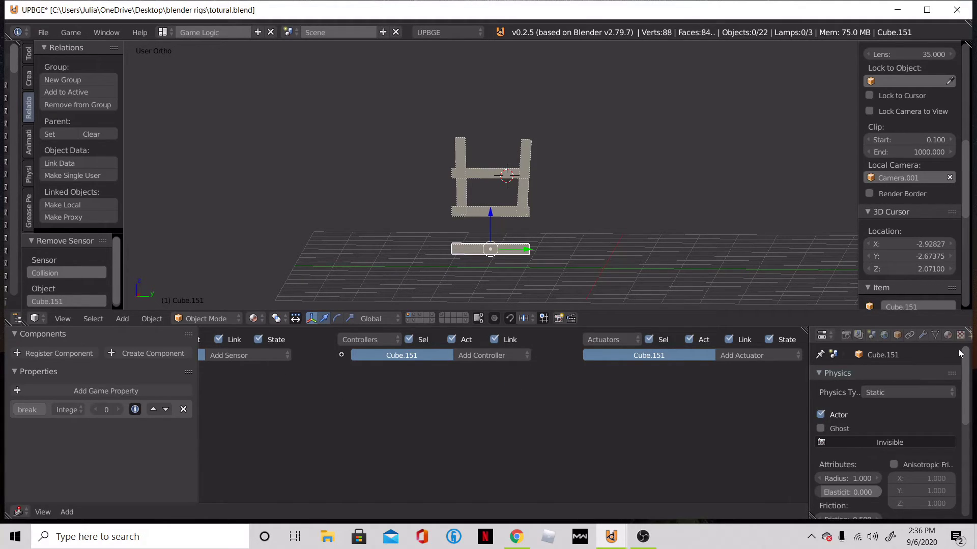
Step: Set the duplicated bar's physics type to Rigid Body and copy the lowest bar's logic bricks to the frame's other bars
click(908, 392)
key(ctrl+z)
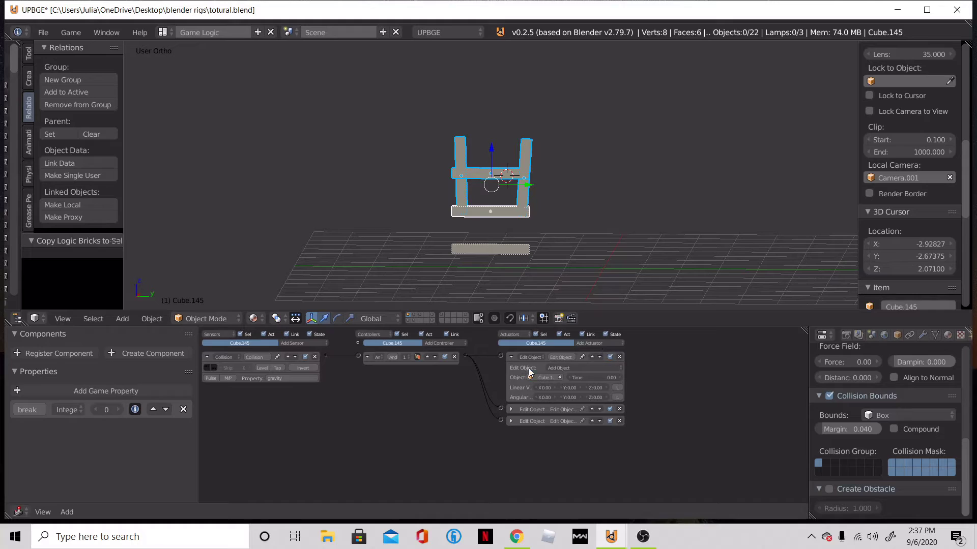
Step: Move the duplicated bar, Cube.151, to layer 2, check that layer, and run the game with only the frame's layer shown
right_click(513, 249)
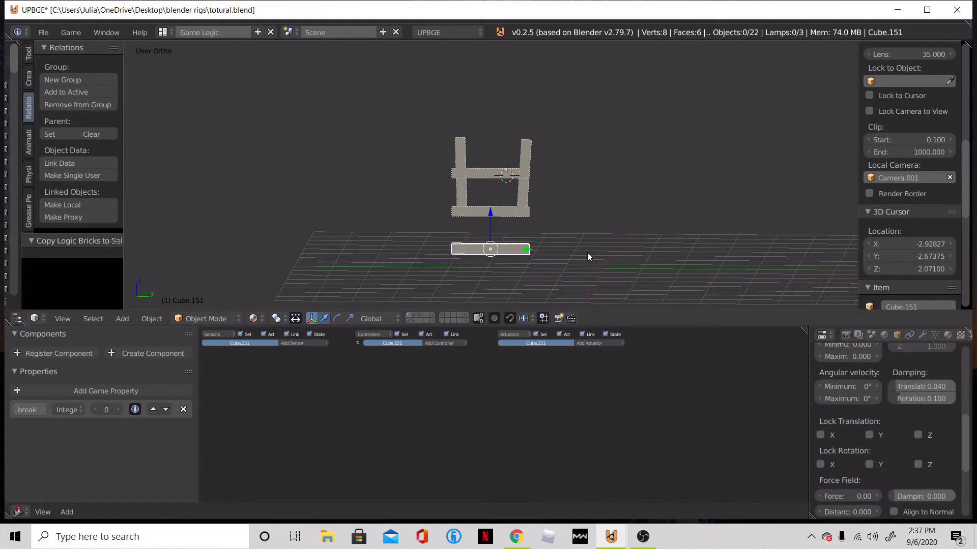
key(m)
click(663, 255)
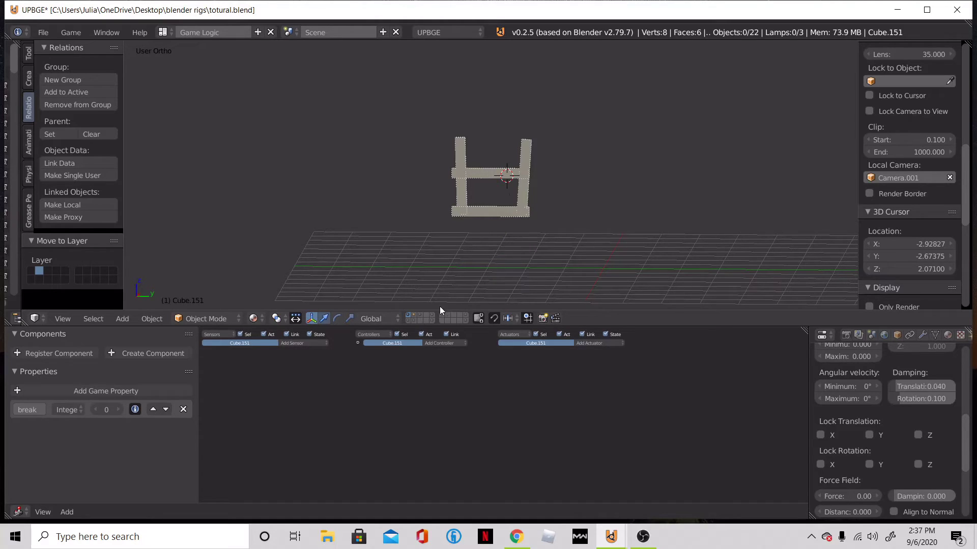
click(414, 315)
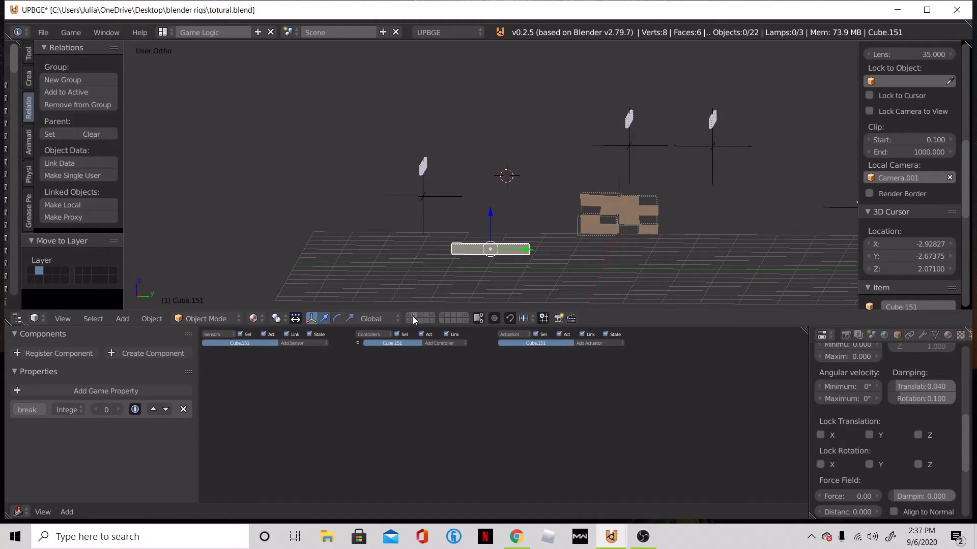
click(410, 316)
scroll(509, 236, up, 4)
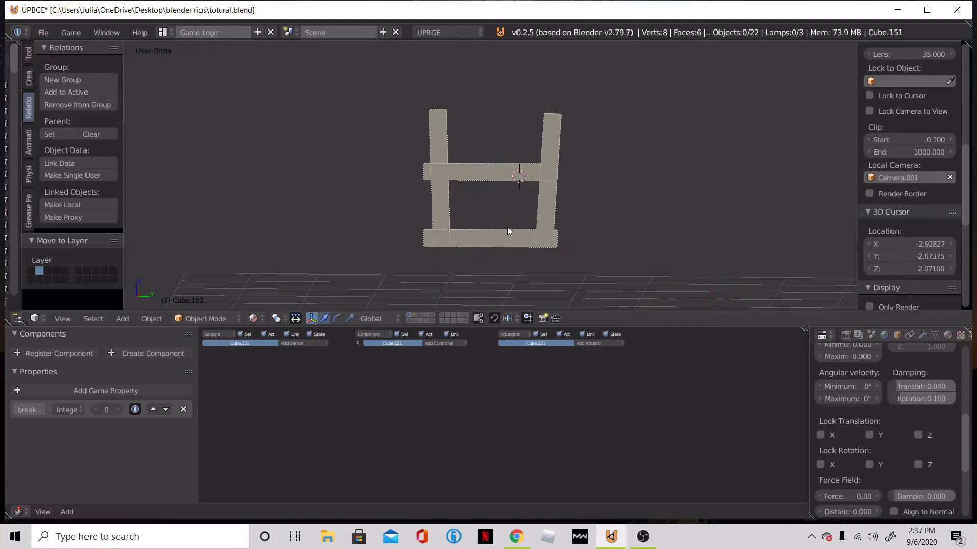
key(p)
key(Escape)
Step: Snap the 3D cursor to the frame's lowest bar, add a cube there and scale it to about a third of the bar's length
right_click(496, 238)
key(shift+s)
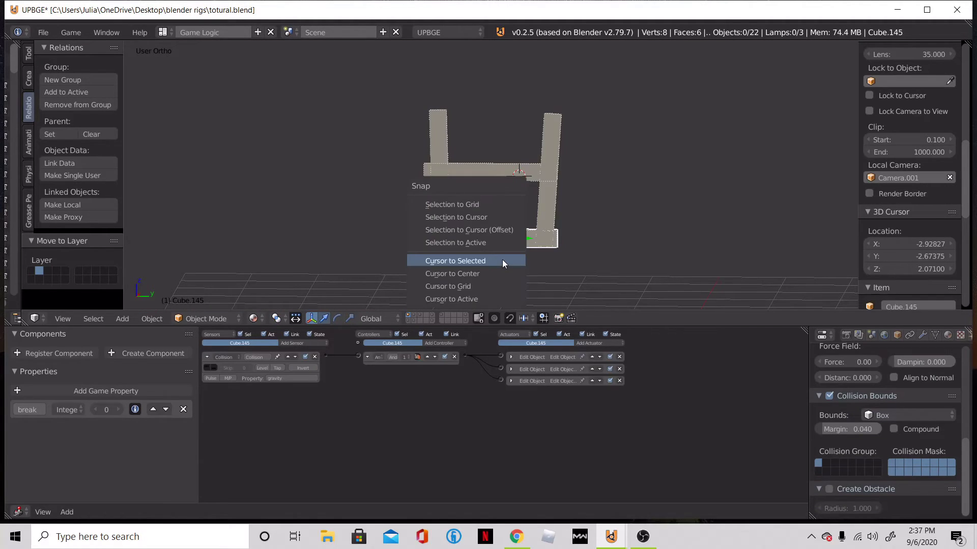
click(502, 259)
key(shift+a)
mouse_move(502, 260)
click(554, 270)
key(s)
click(521, 256)
scroll(941, 336, down, 4)
scroll(939, 444, up, 5)
Step: Set the cube's physics type to Rigid Body and add a game property named gravity to it
click(908, 392)
click(908, 403)
click(106, 391)
double_click(29, 409)
text(gravity)
key(Return)
Step: Run the game, move the cube by -0.254, 0.929, 1.731 to the top of the frame's right upright, and run it again
key(p)
key(Escape)
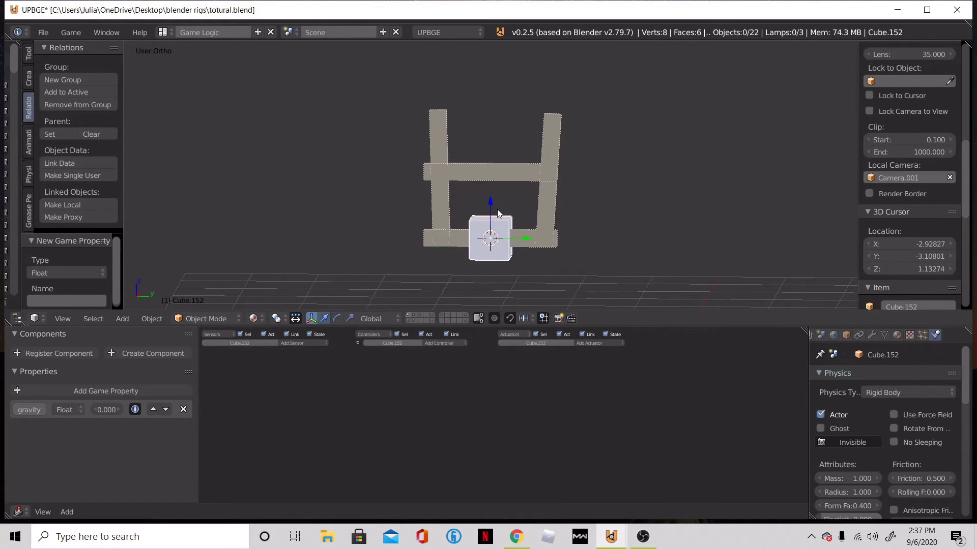
key(g)
click(569, 101)
key(p)
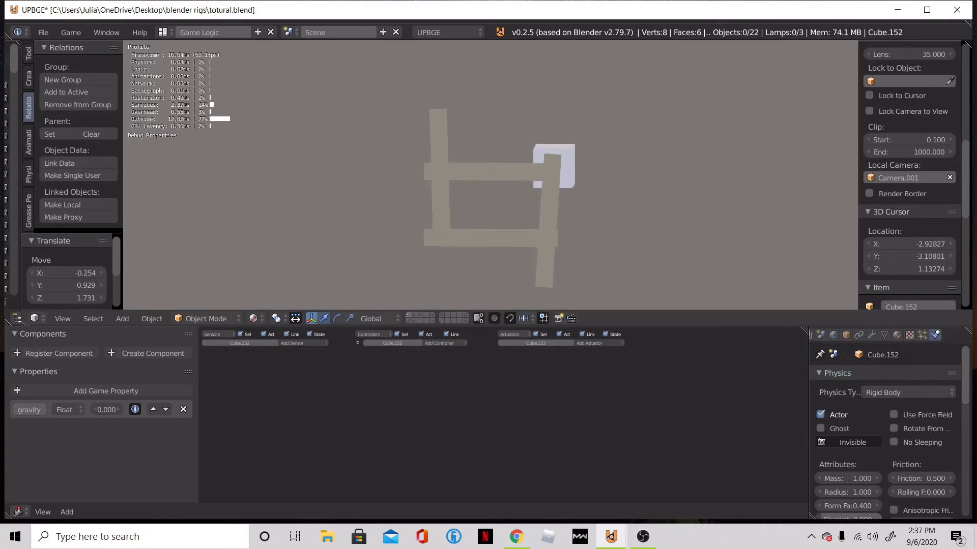
key(Escape)
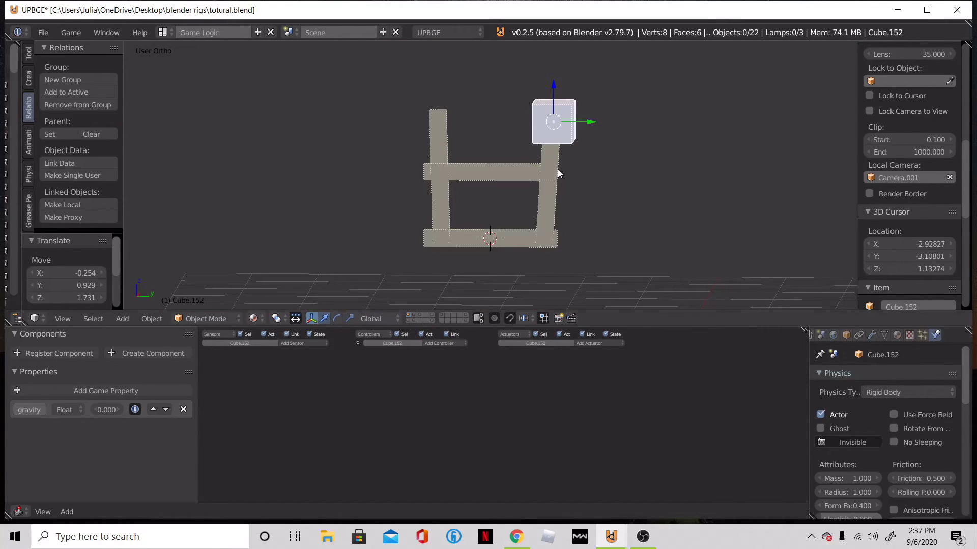
Step: Move the cube by 0.136, -0.921, -0.688 onto the frame's middle crossbar and run the game
key(h)
key(alt+h)
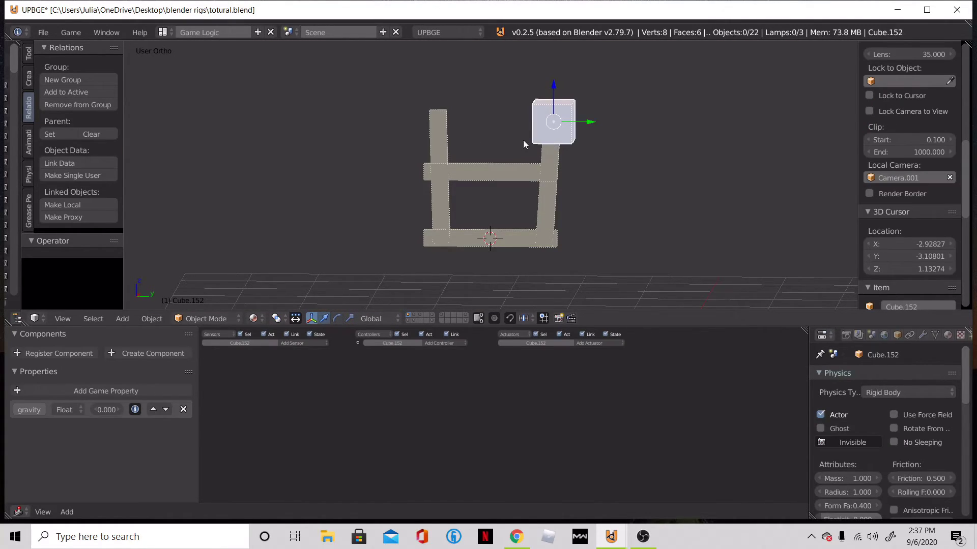
key(g)
click(465, 195)
key(p)
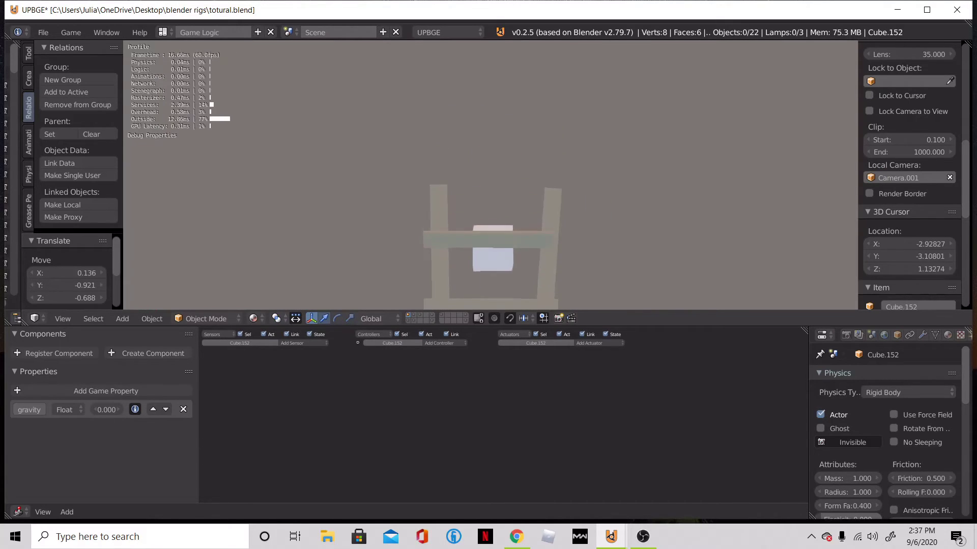
key(Escape)
Step: Delete the frame's middle crossbar, Cube.148, together with the test cube
right_click(461, 164)
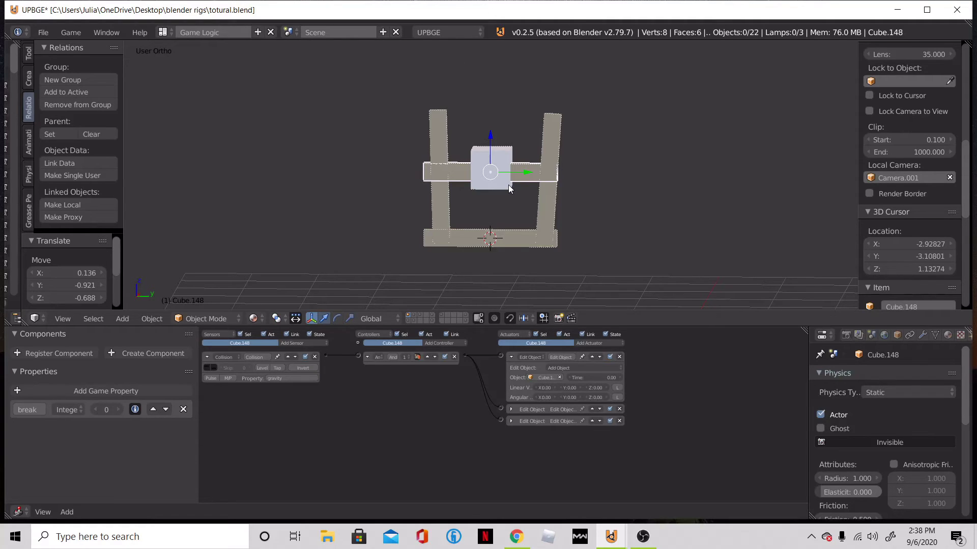
key(x)
click(494, 127)
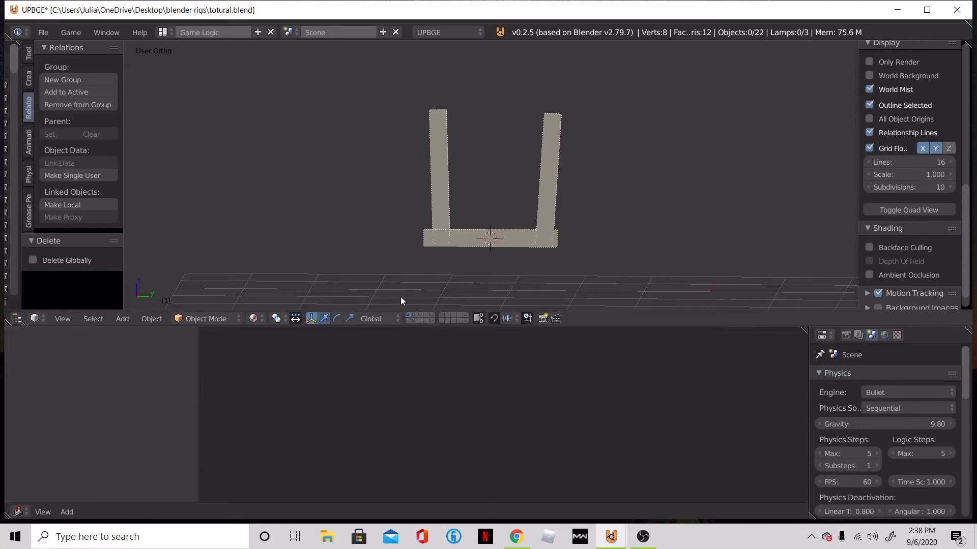
Step: Show layer 11 with the castle scene, add layer 5 to the visible layers, and run the game
click(407, 320)
scroll(429, 227, down, 4)
middle_drag(430, 228, 505, 310)
scroll(584, 245, up, 3)
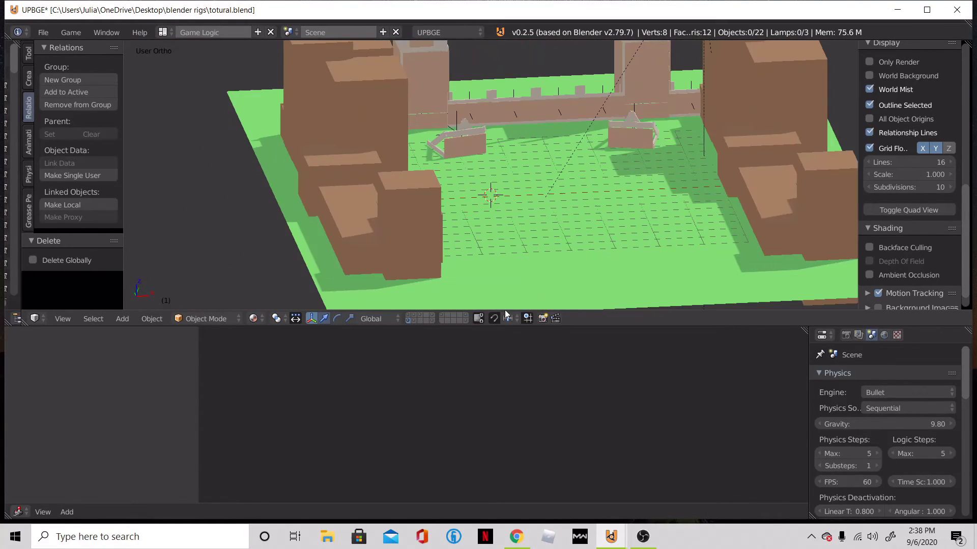
shift+click(435, 314)
key(p)
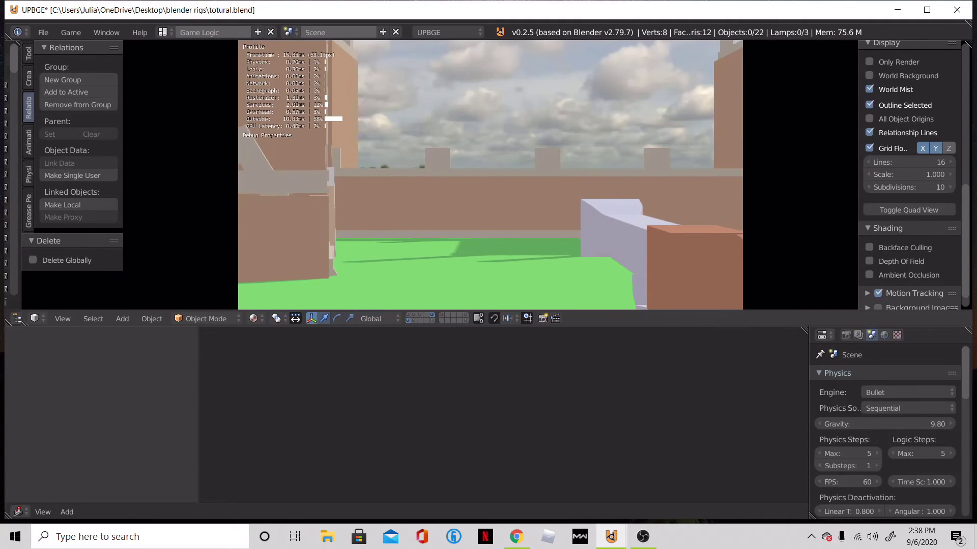